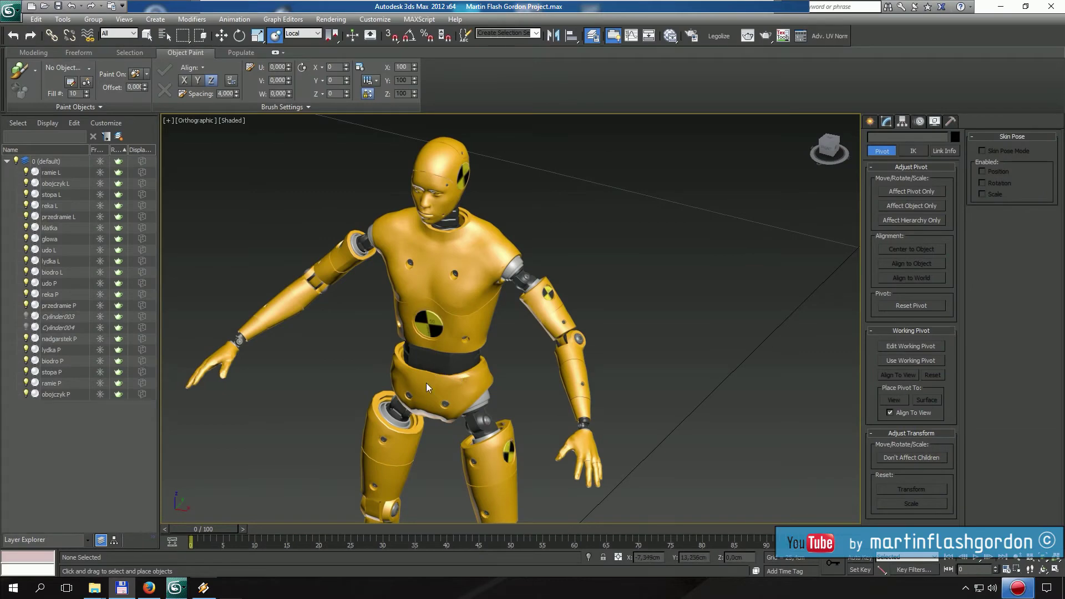
Activate Select and Rotate and select the left forearm przedramie L
left_click(428, 387)
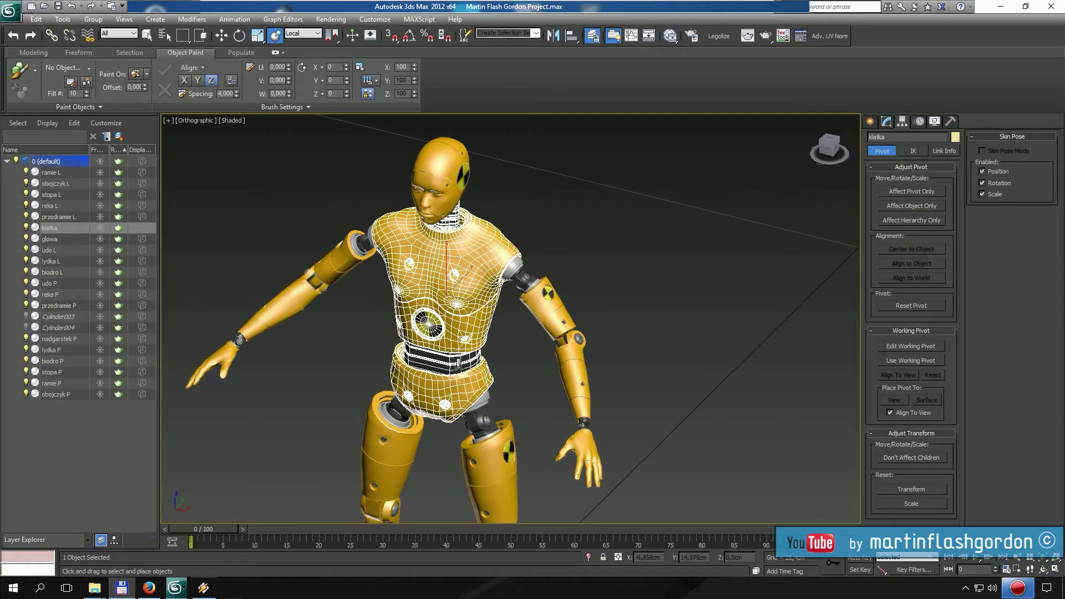
middle_click_drag(461, 367, 528, 370)
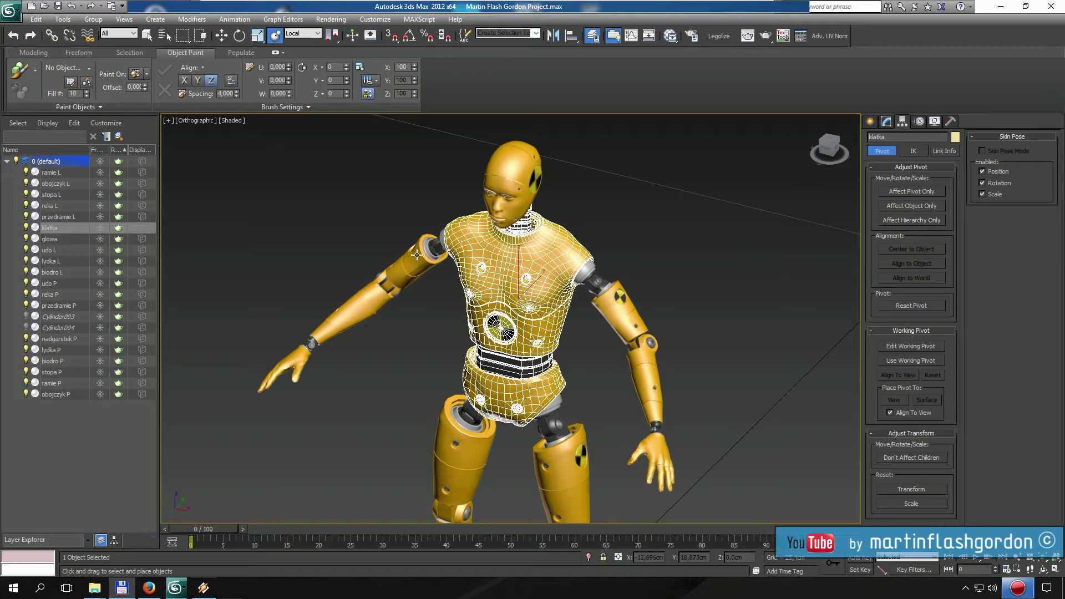
left_click(239, 35)
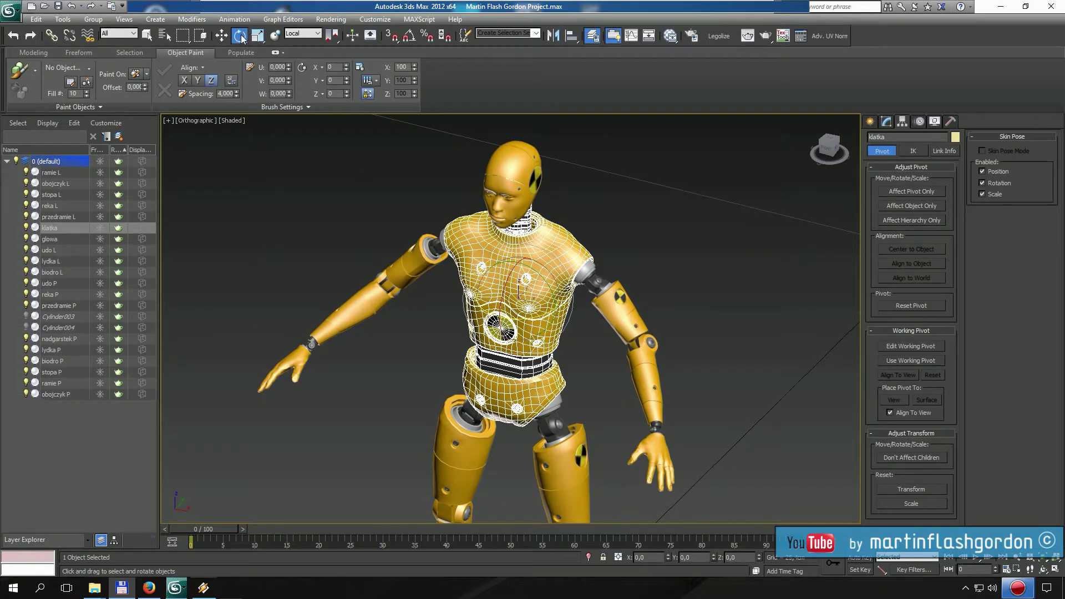
left_click(646, 354)
middle_click_drag(646, 354, 529, 315)
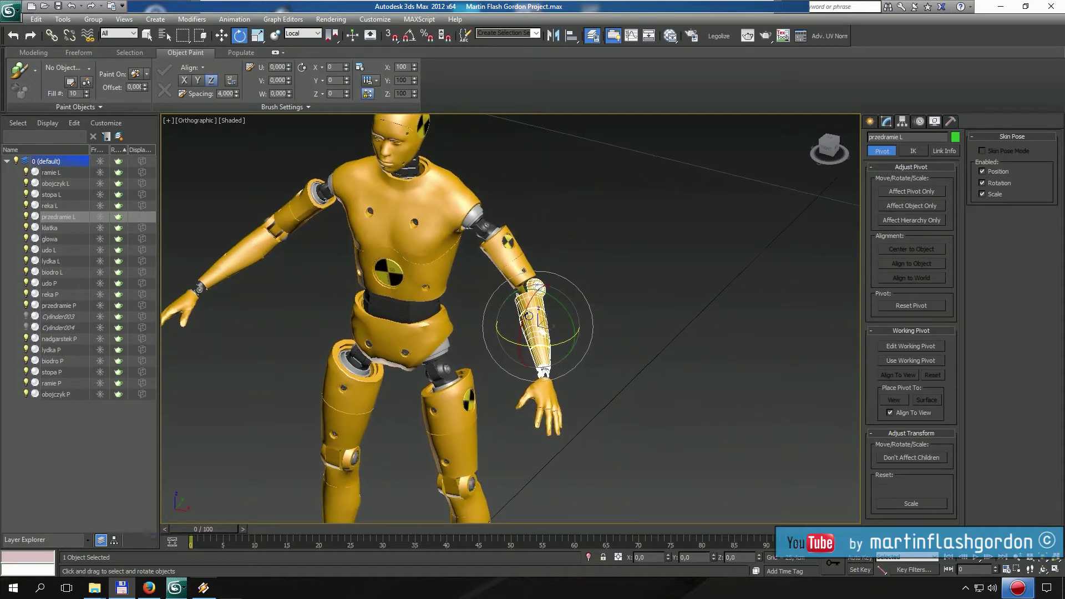
scroll(529, 315, "up", 3)
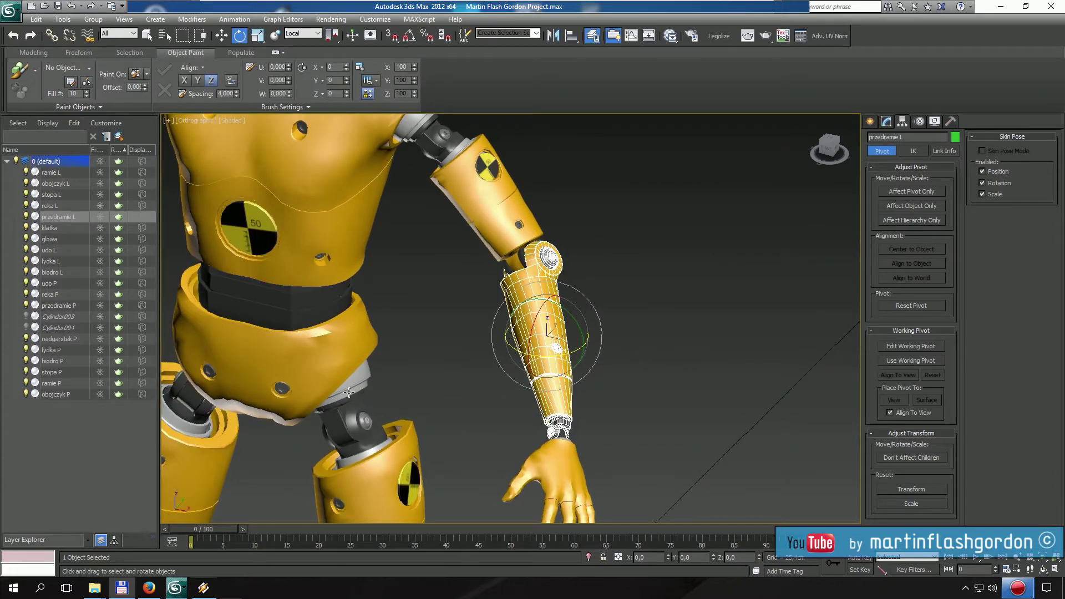
Test-rotate the left forearm przedramie L to check its pivot
left_click(360, 417)
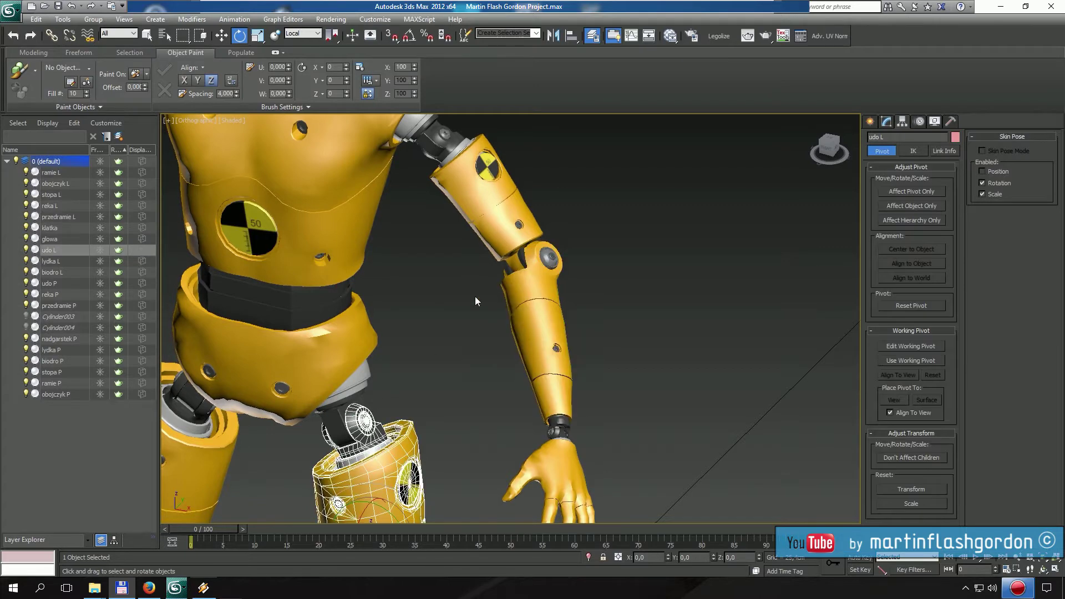
left_click(527, 335)
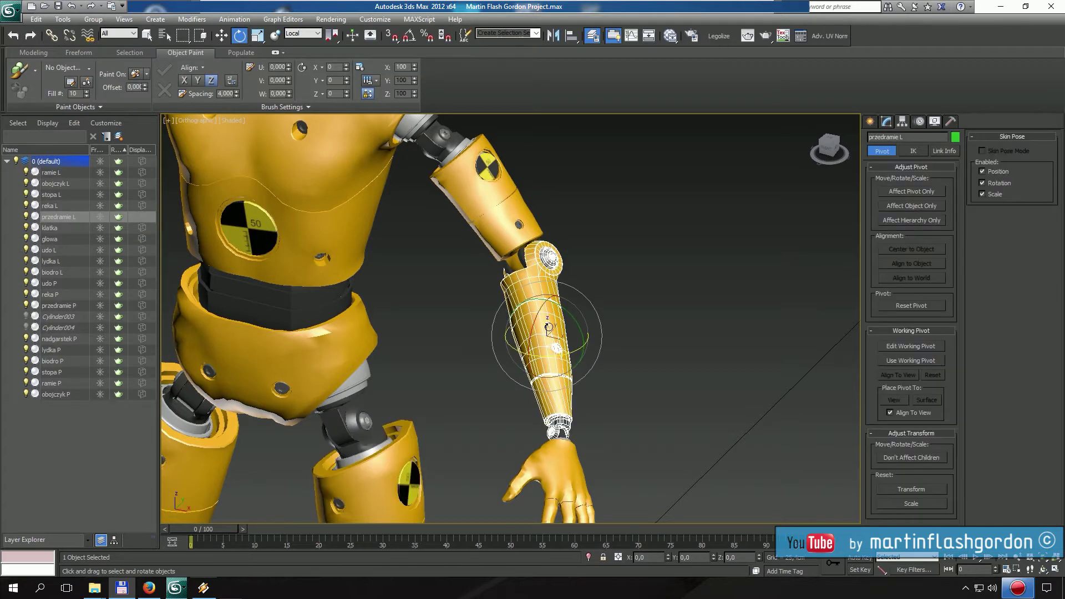
mouse_move(531, 323)
middle_mouse_down("alt")
mouse_move(526, 338)
mouse_move(544, 322)
middle_mouse_up("alt")
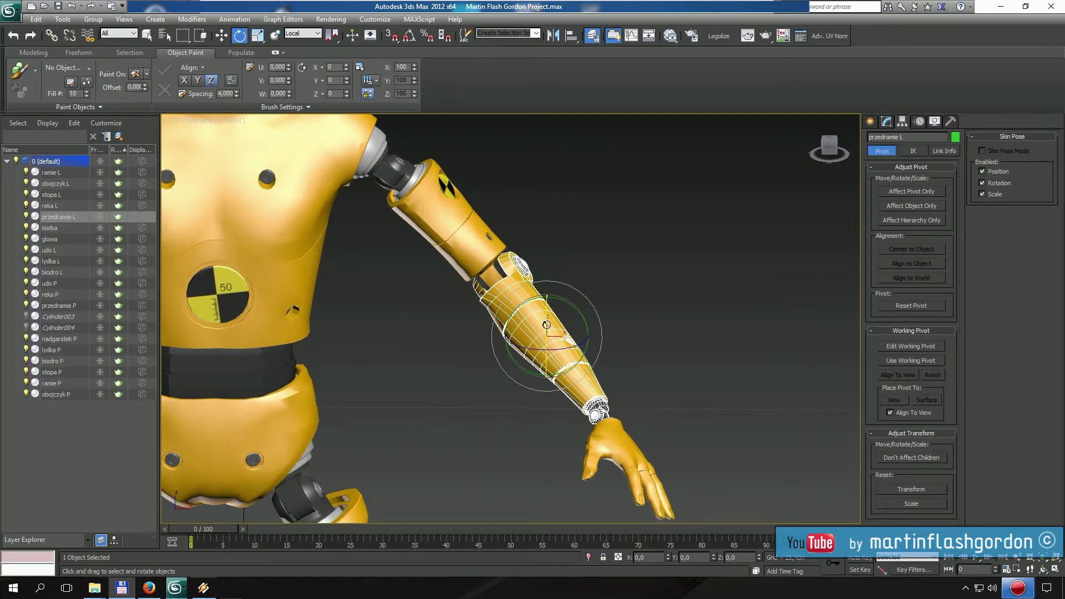
middle_click_drag(547, 324, 541, 324, "alt")
mouse_move(541, 321)
left_mouse_down()
mouse_move(540, 285)
mouse_move(541, 321)
left_mouse_up()
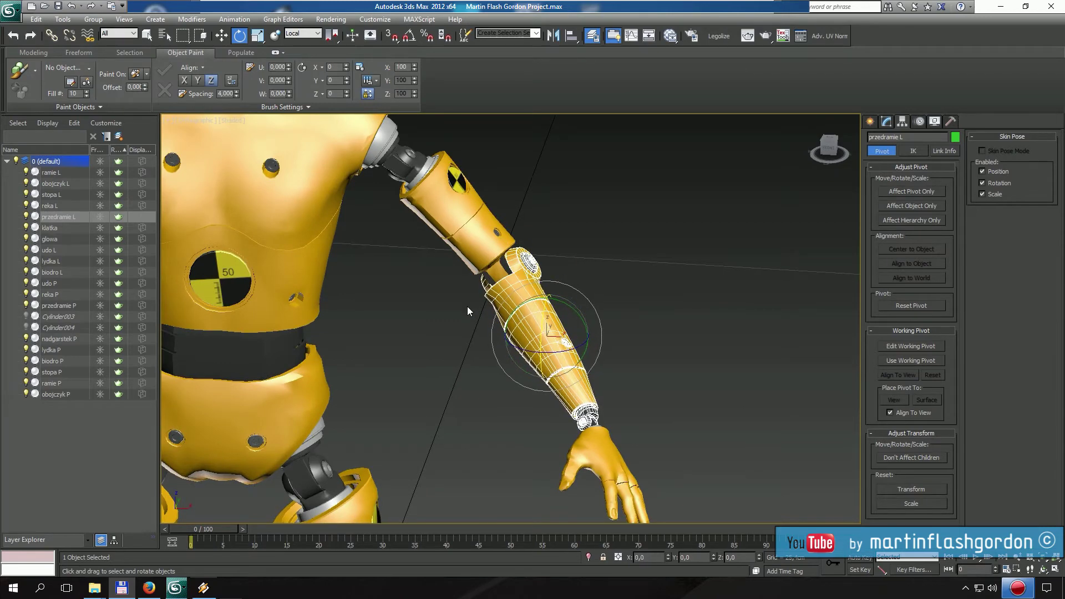
Swing the left upper arm ramie L down to vertical and back out to an angle
left_click(448, 211)
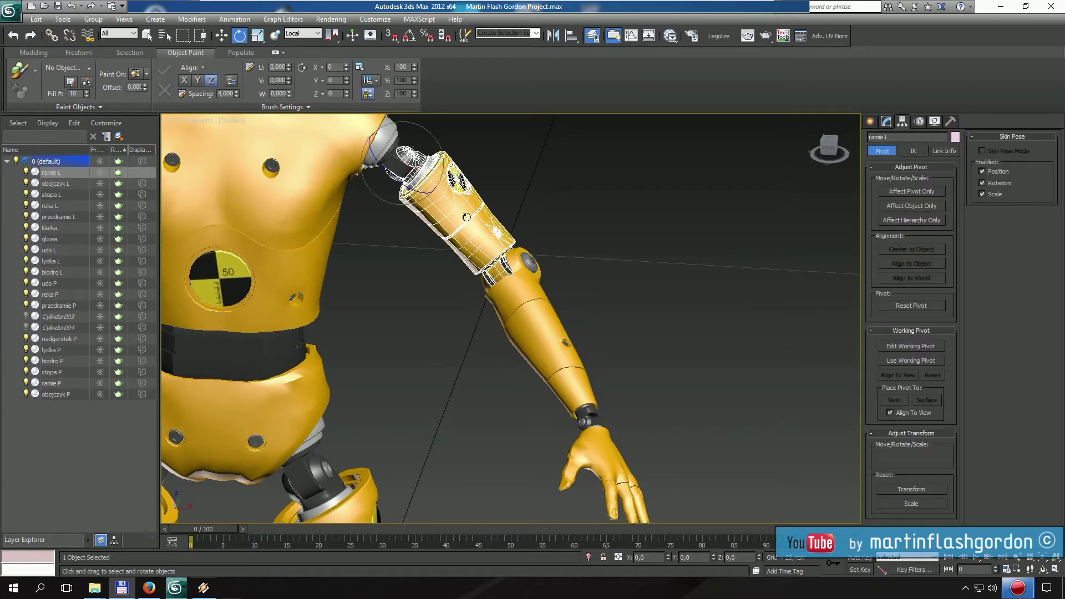
middle_click_drag(448, 212, 470, 237, "alt")
left_click_drag(389, 167, 418, 145)
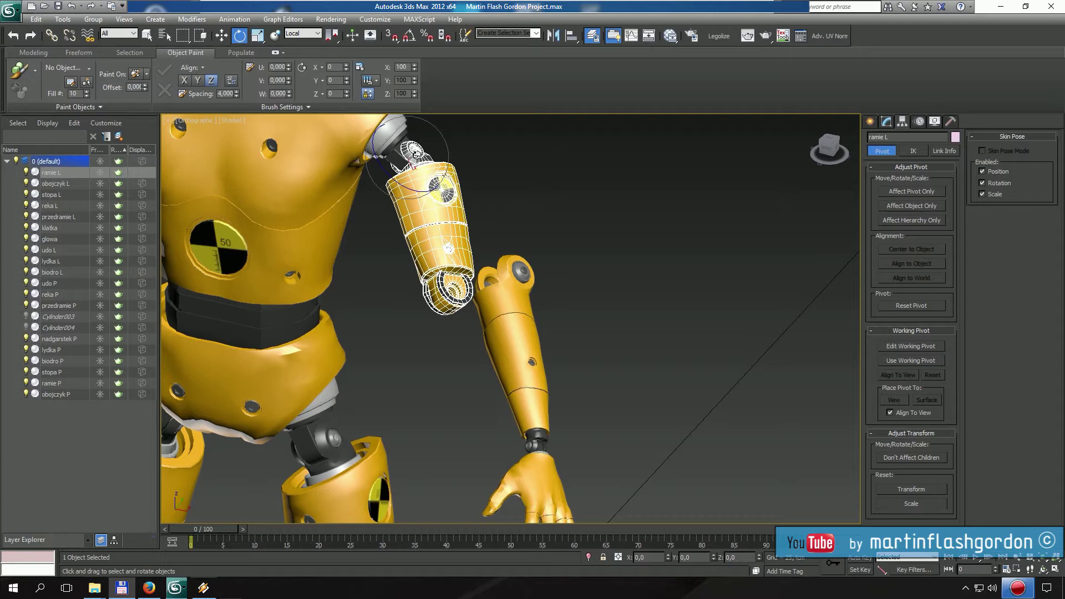
left_click_drag(413, 165, 421, 167)
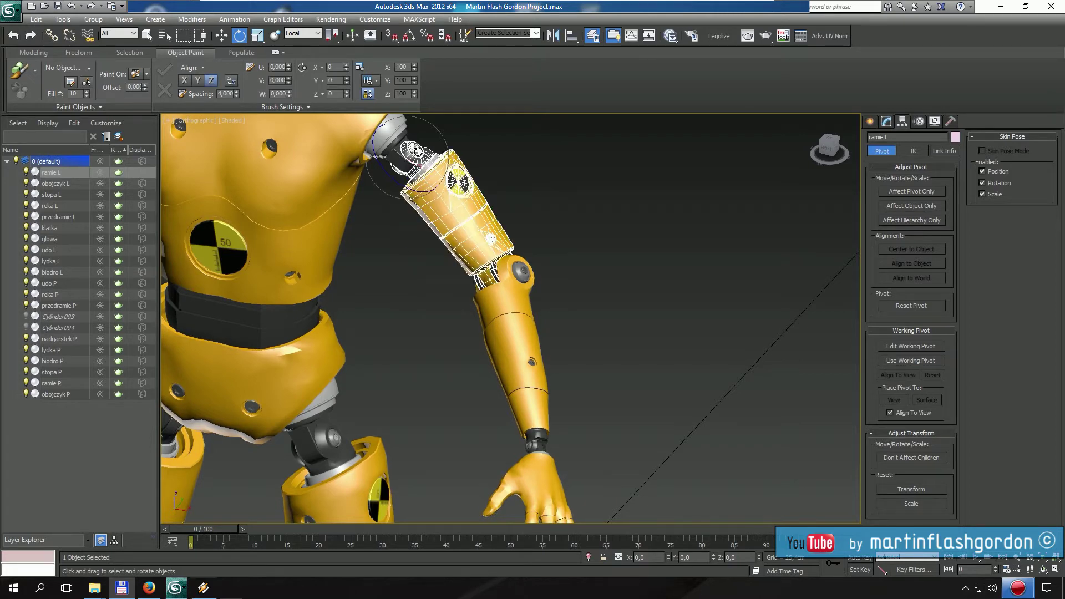
Rotate the right upper arm ramie P about Z, then undo it with Ctrl+Z
left_click(536, 320)
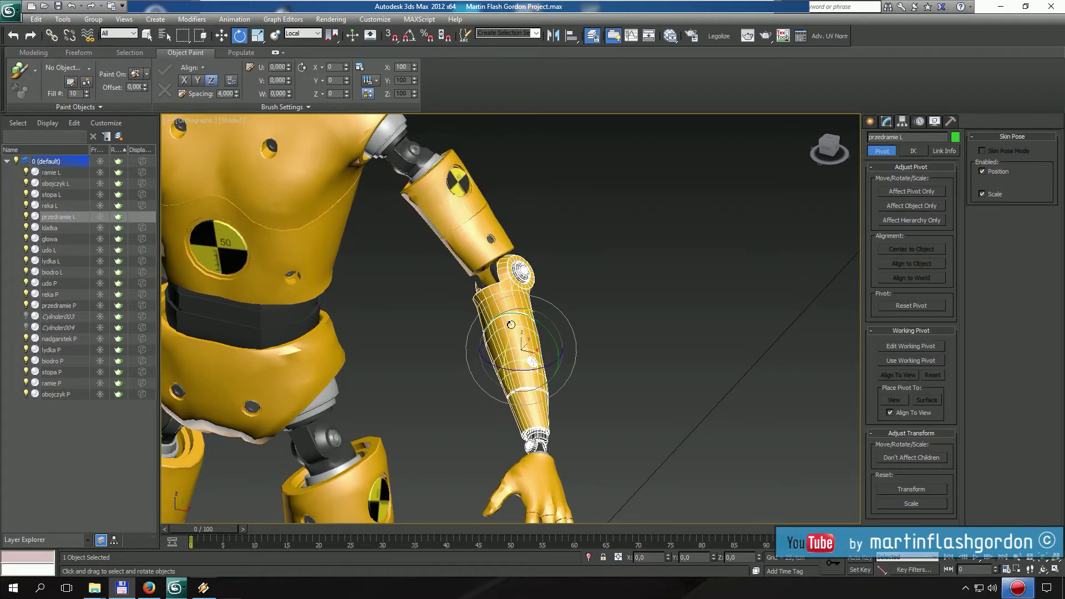
scroll(509, 325, "down", 2)
scroll(510, 325, "down", 4)
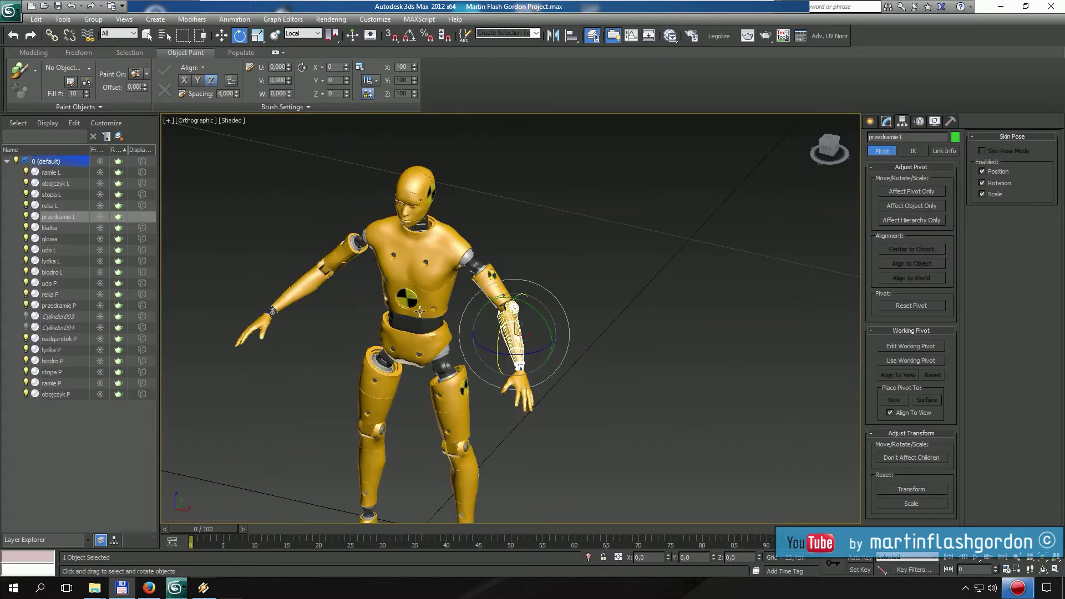
middle_click_drag(384, 313, 352, 312, "alt")
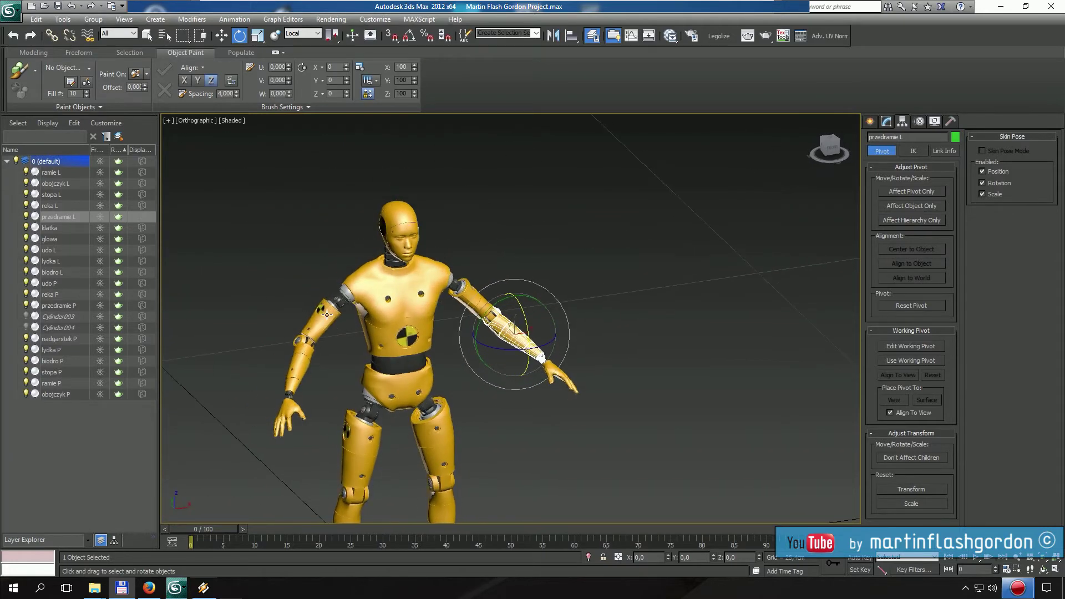
left_click(327, 314)
left_click_drag(359, 308, 386, 299)
key("ctrl+z")
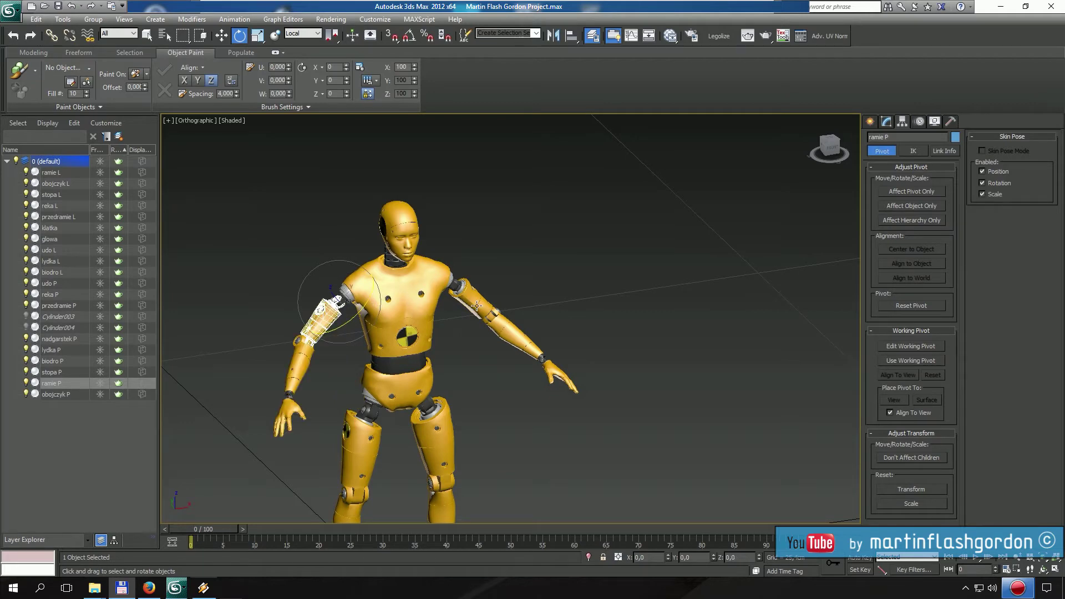
middle_click_drag(471, 308, 453, 215, "alt")
scroll(439, 309, "up", 5)
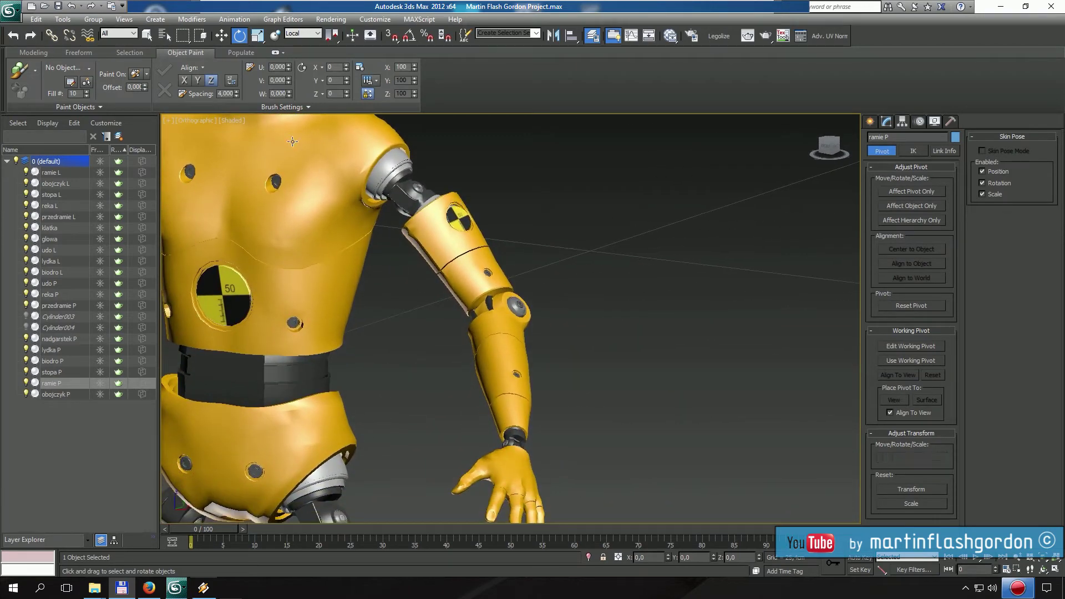
left_click(318, 34)
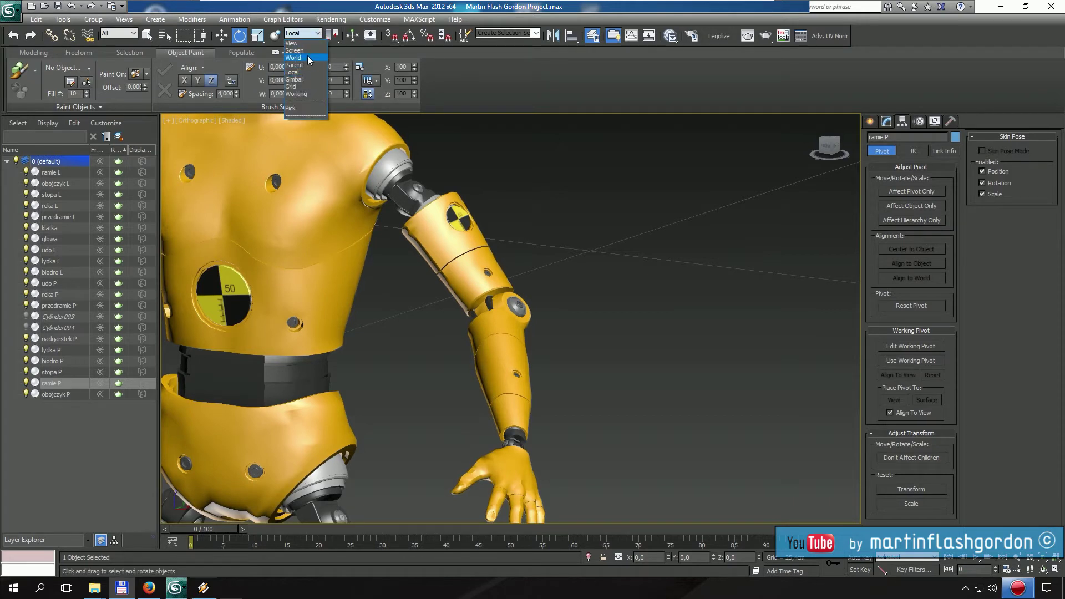
left_click(305, 72)
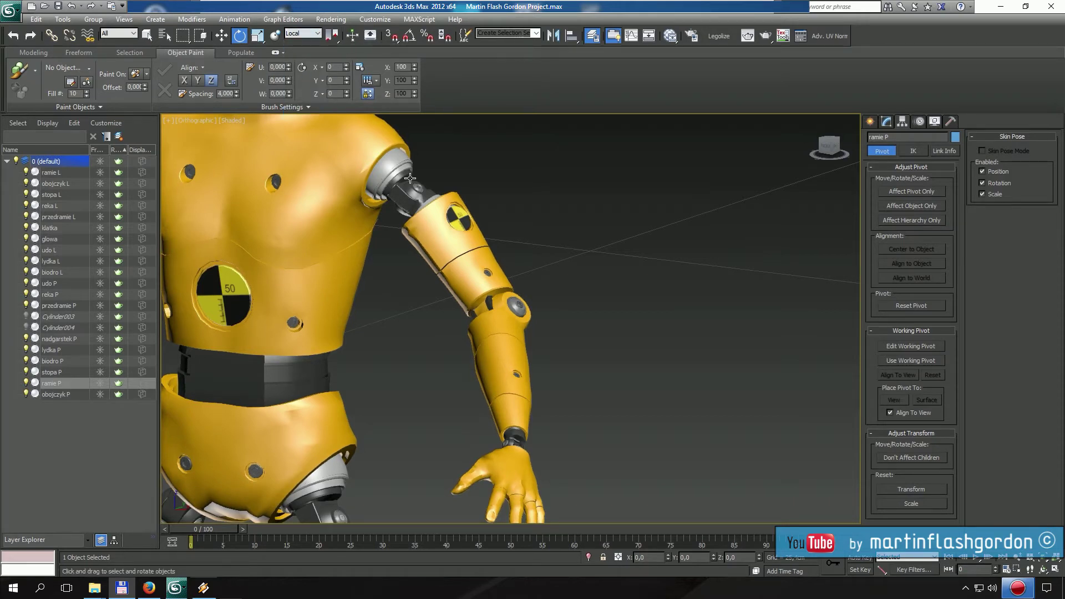
left_click(434, 233)
left_click(498, 362)
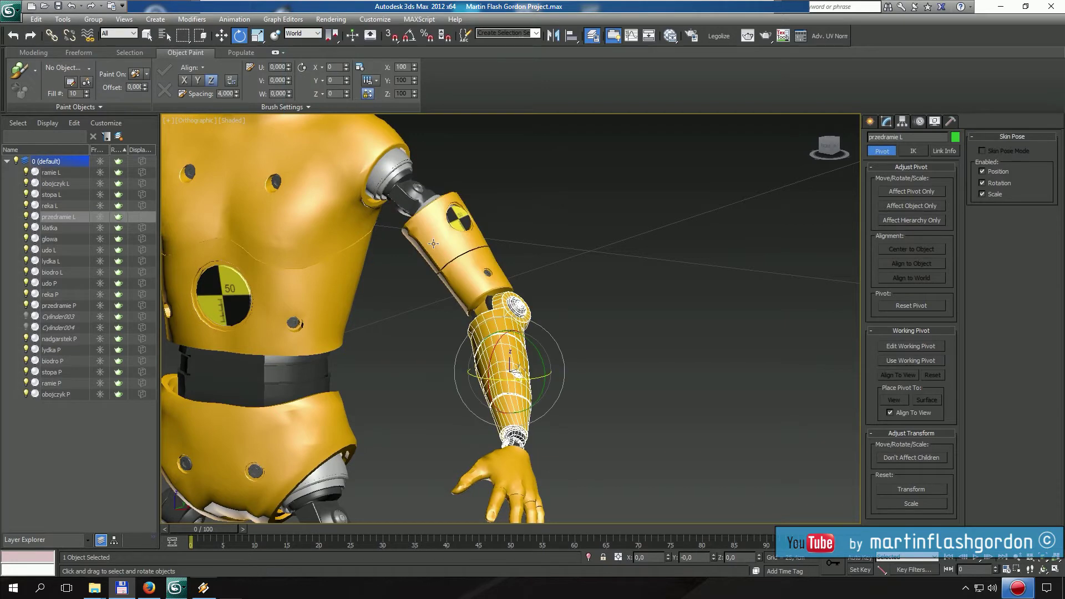
left_click(303, 33)
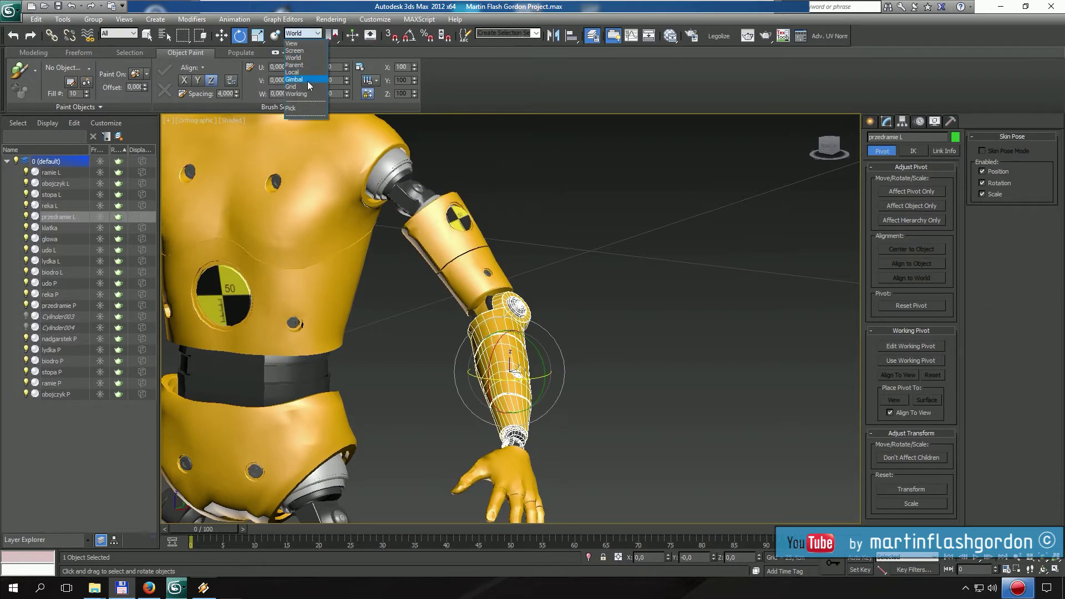
left_click(297, 72)
middle_click_drag(509, 362, 490, 334)
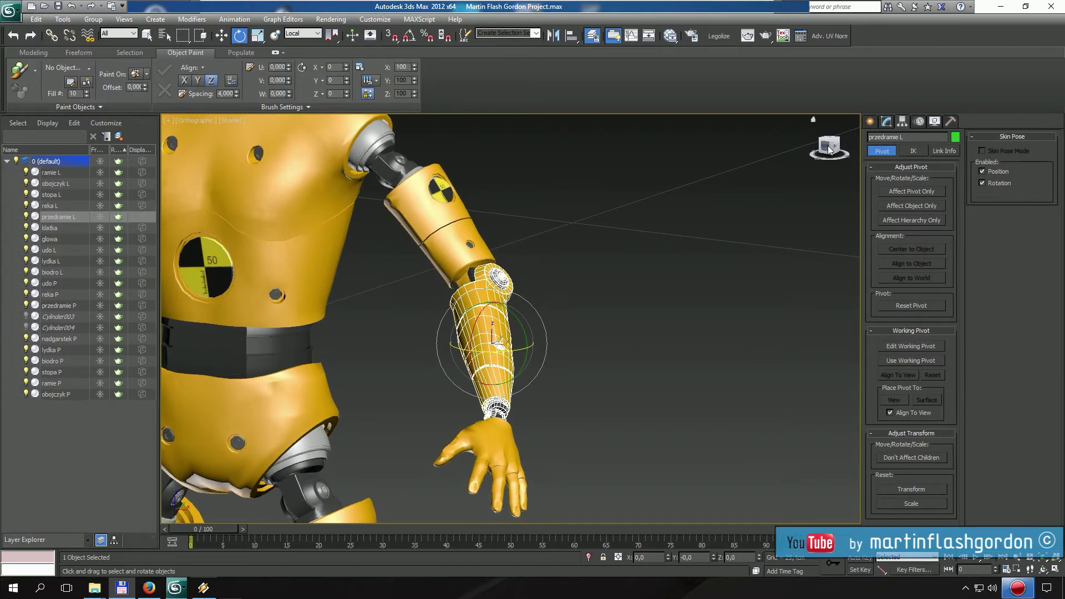
Create a Standard Primitives cylinder beside the dummy's arm
left_click(870, 121)
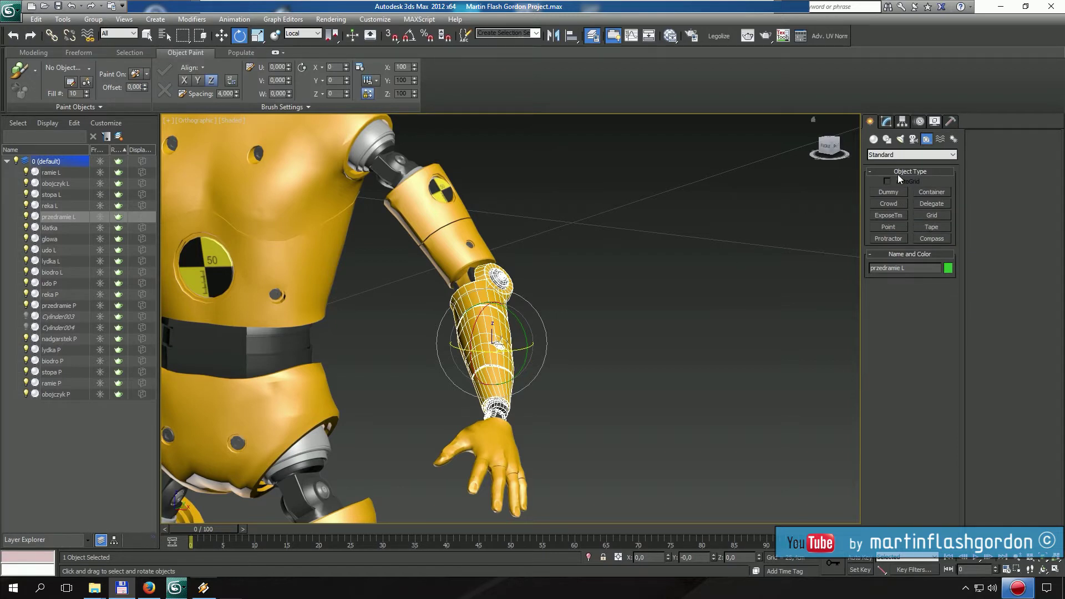
left_click(874, 140)
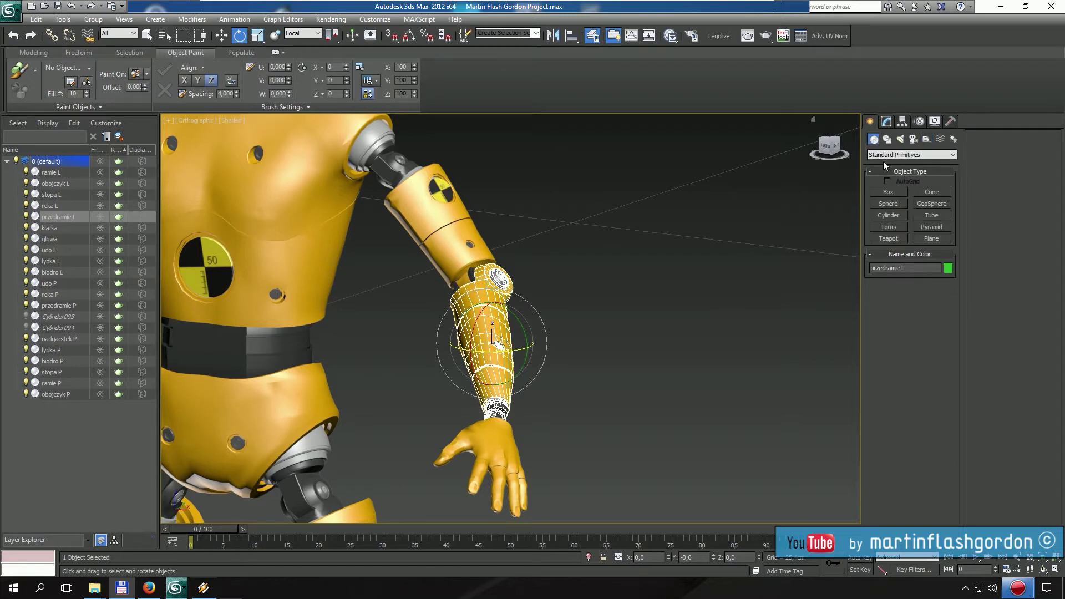
left_click(895, 214)
scroll(588, 272, "down", 3)
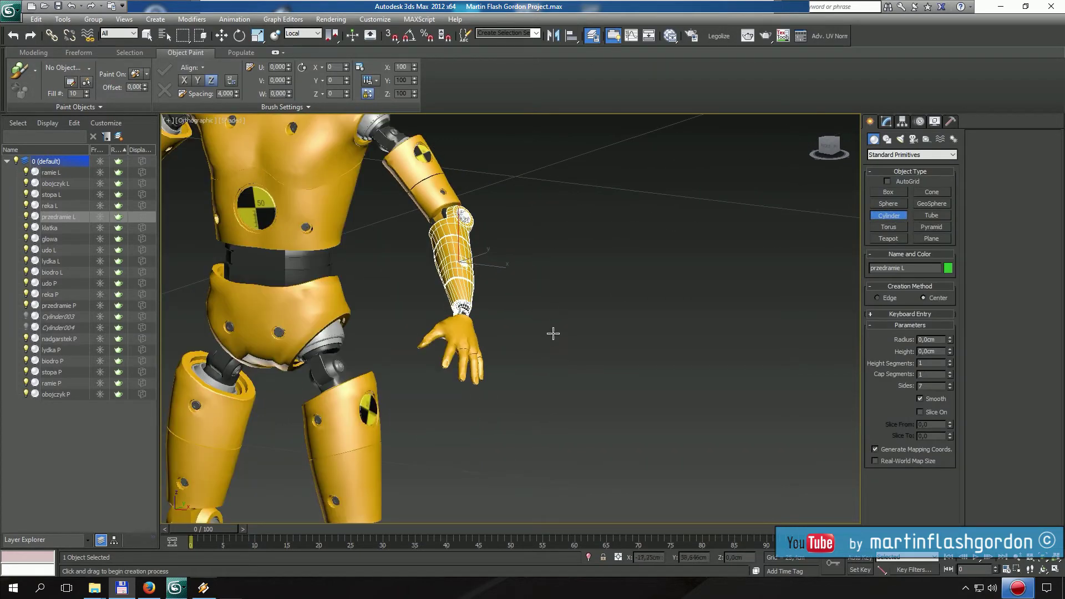
mouse_move(549, 303)
left_mouse_down()
mouse_move(577, 304)
mouse_move(548, 304)
left_mouse_up()
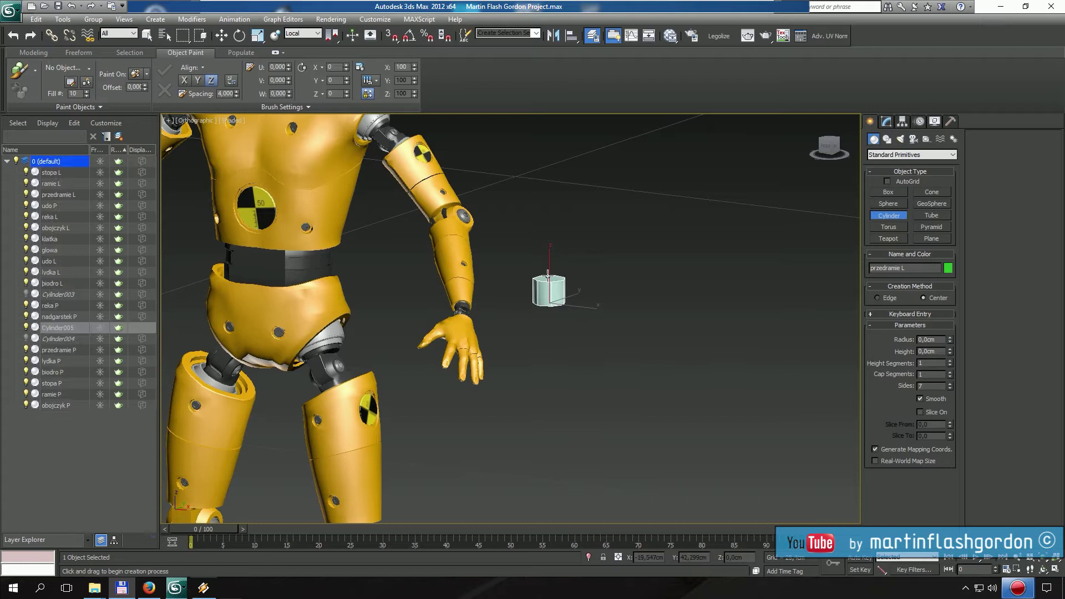
left_click(572, 192)
Make Cylinder005 green and thin its radius to 0,048cm
left_click(948, 269)
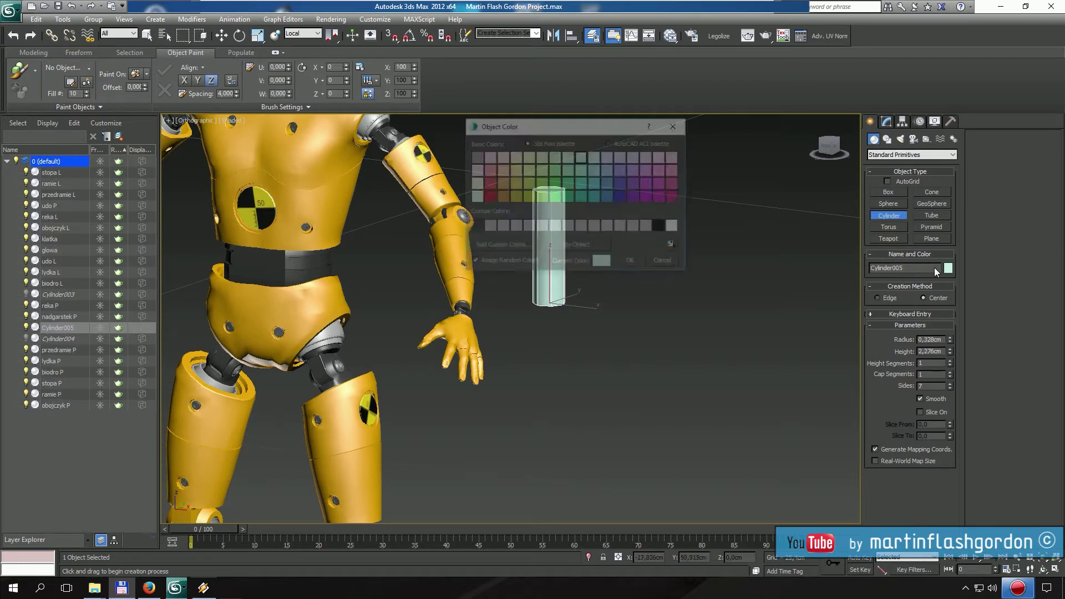
left_click(609, 197)
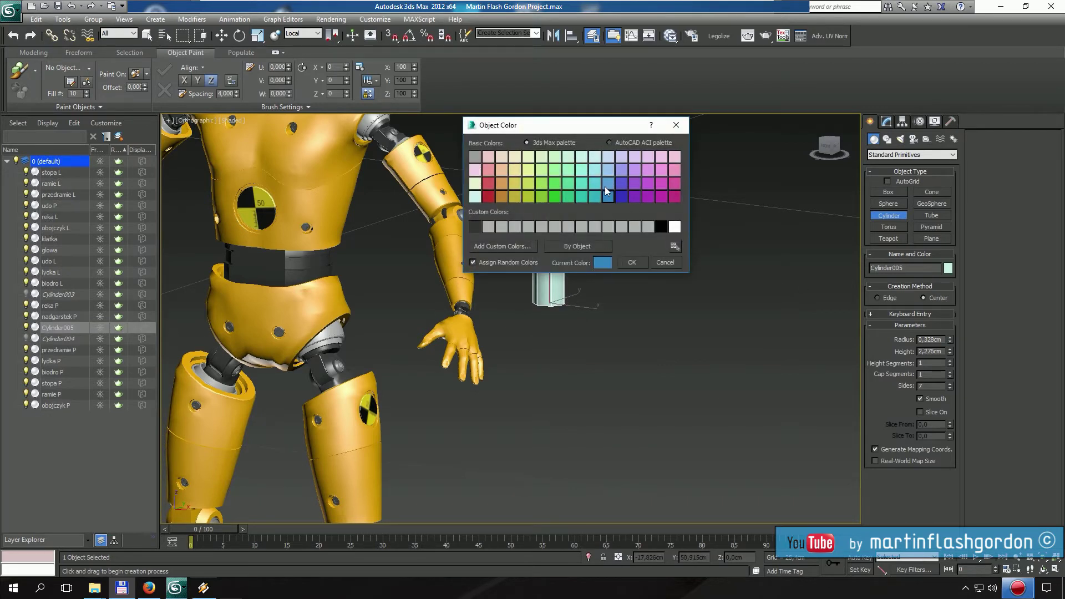
left_click(632, 262)
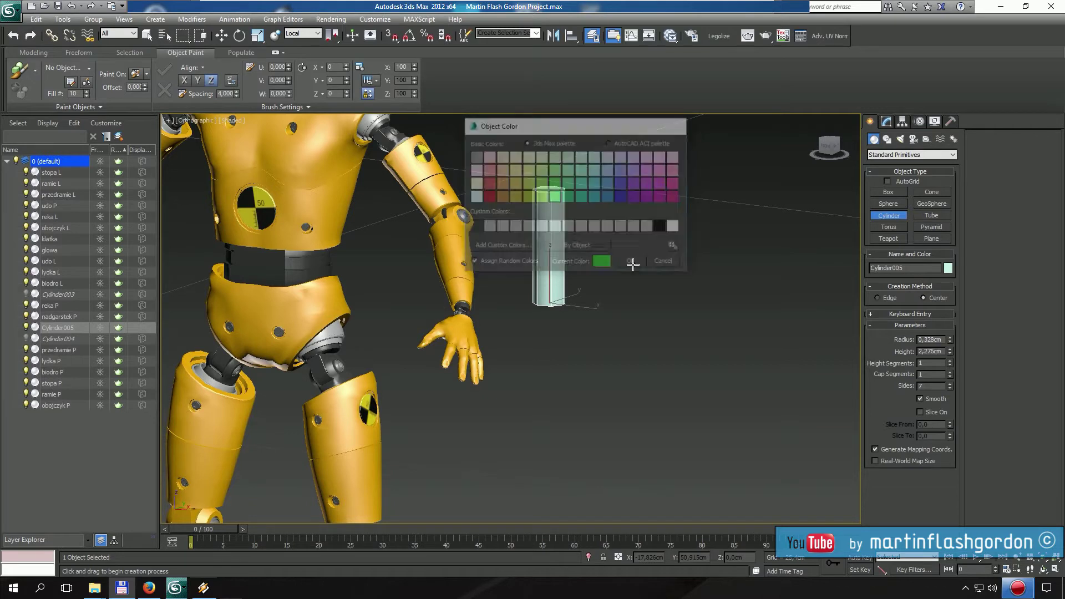
middle_click_drag(544, 245, 514, 250, "alt")
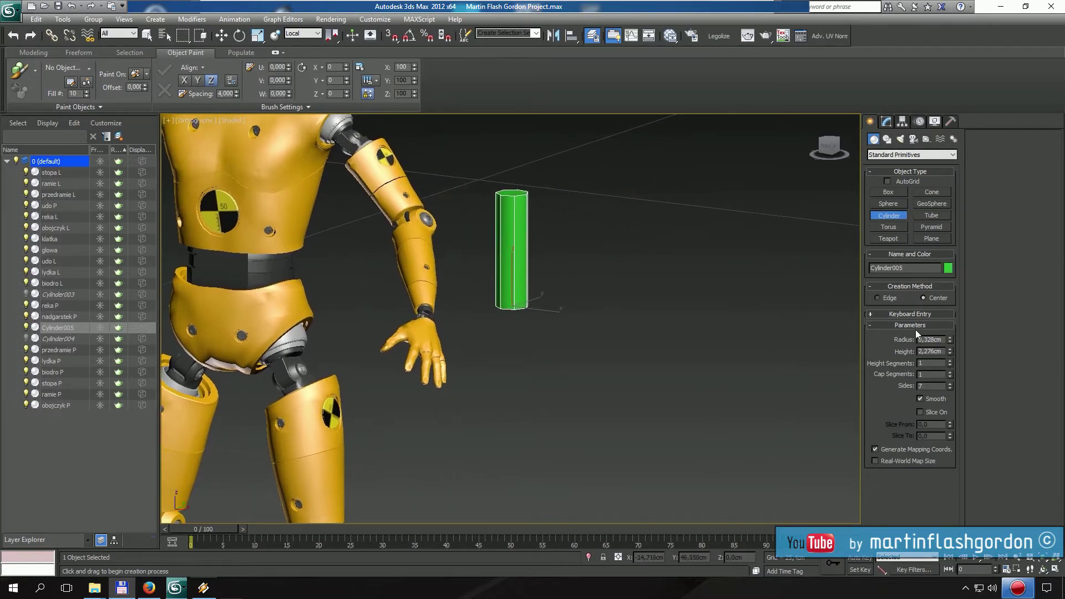
left_click_drag(949, 344, 944, 348)
middle_click_drag(478, 285, 428, 157, "alt")
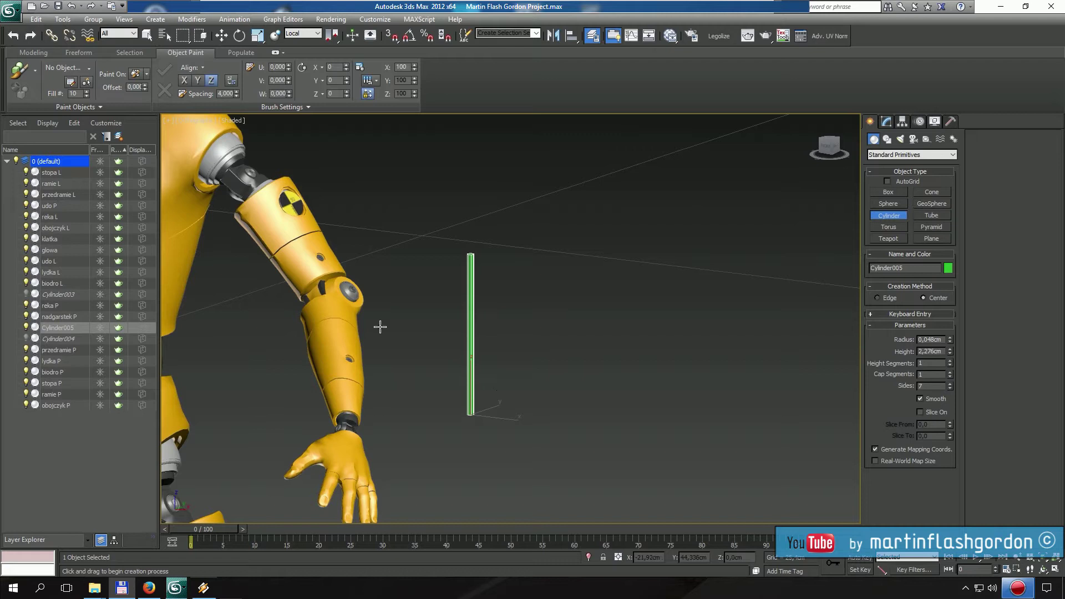
Drop Cylinder005 onto the forearm at the elbow with Select and Place
left_click(276, 37)
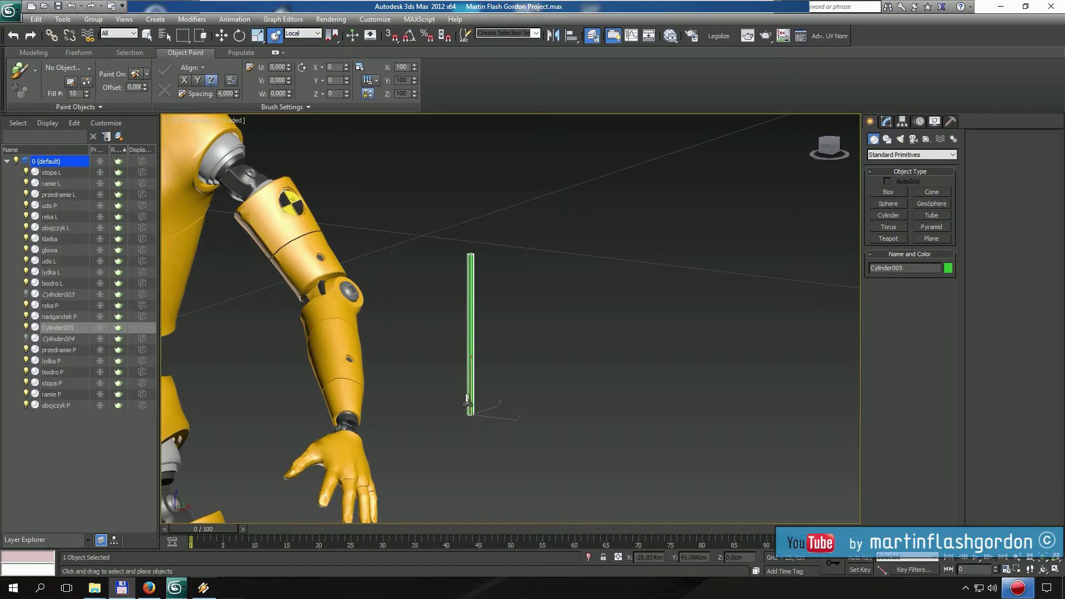
left_click_drag(470, 409, 351, 289)
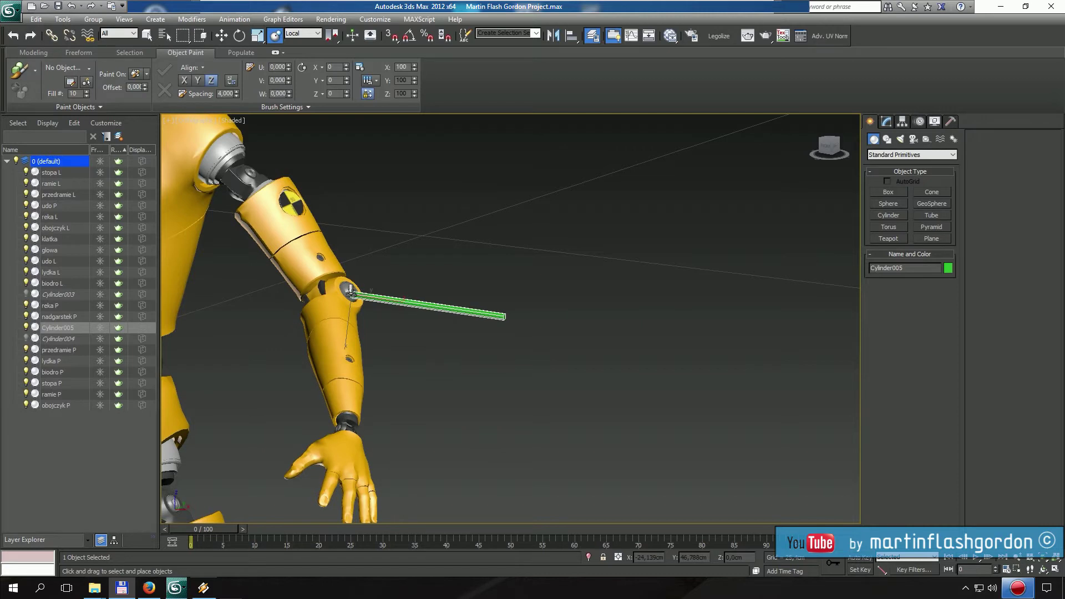
left_click(222, 36)
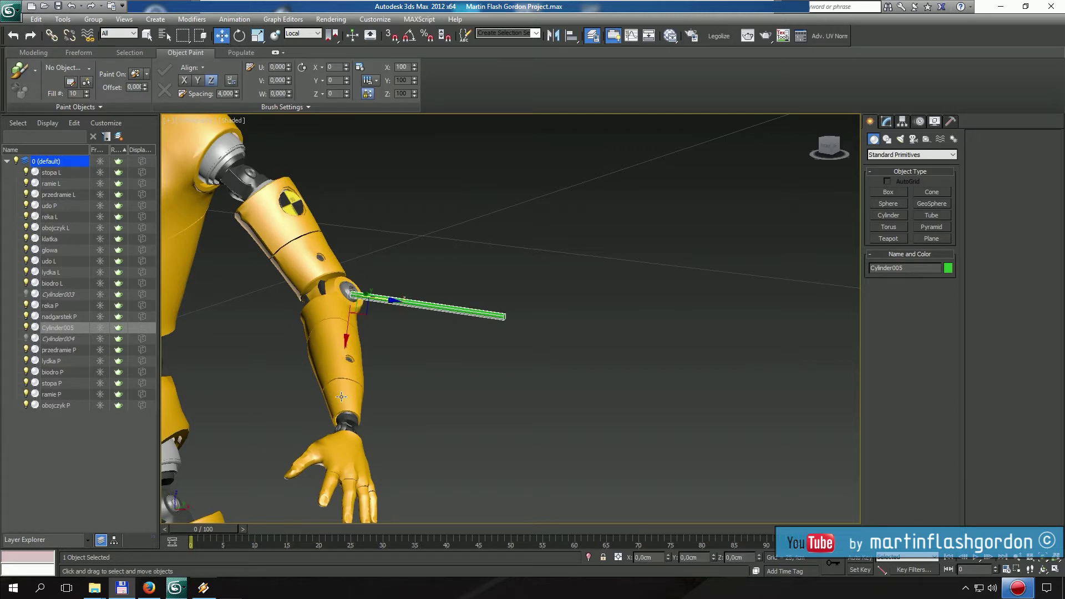
Select przedramie L together with Cylinder005 and isolate them
left_click(340, 373)
left_click(391, 301, "ctrl")
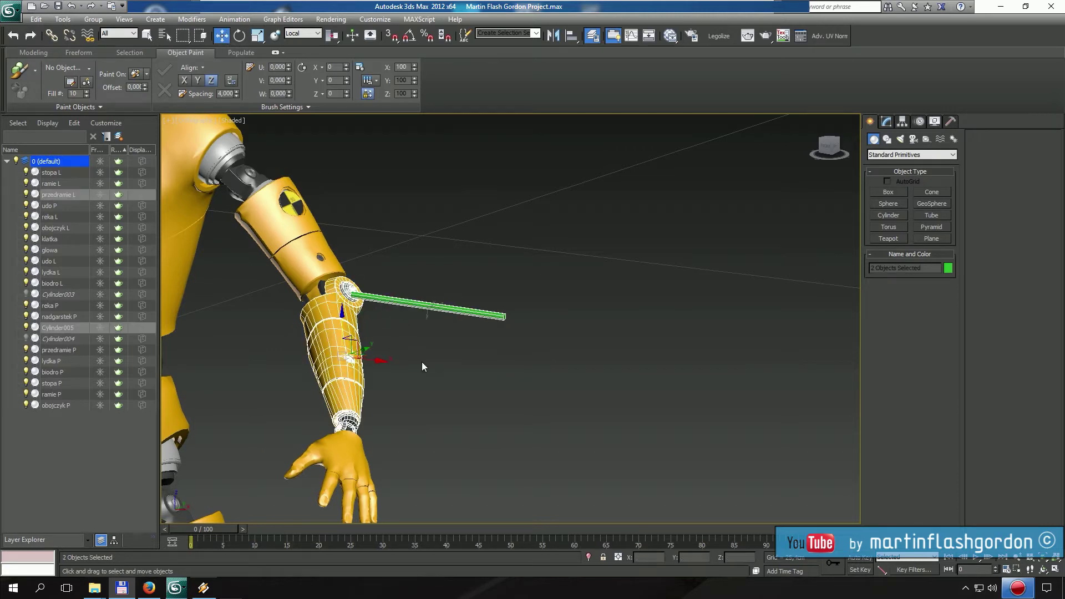
left_click(589, 558)
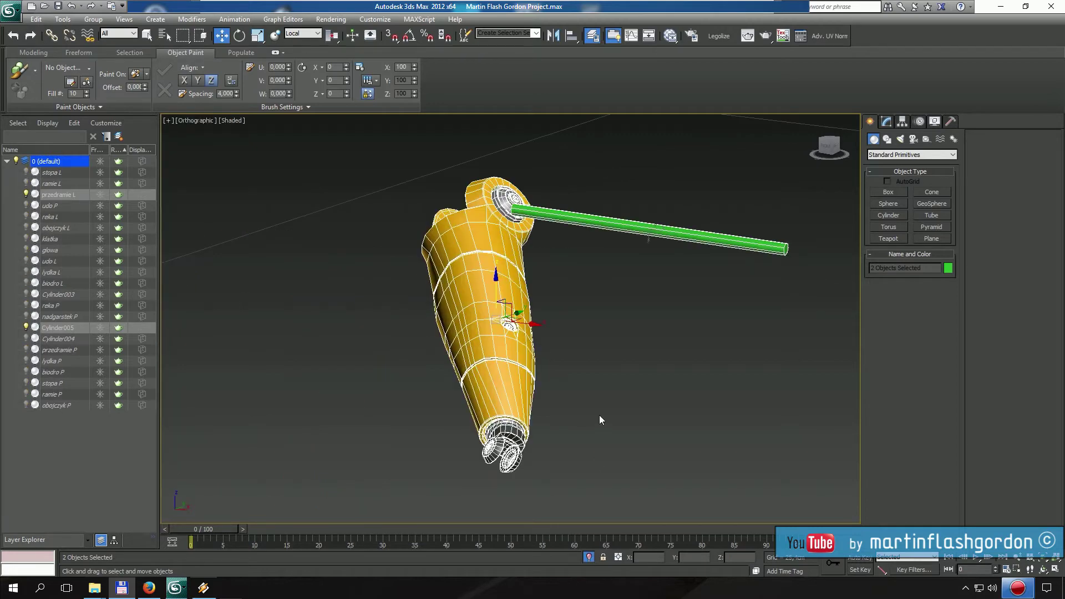
middle_click_drag(600, 420, 583, 286, "alt")
scroll(461, 307, "up", 5)
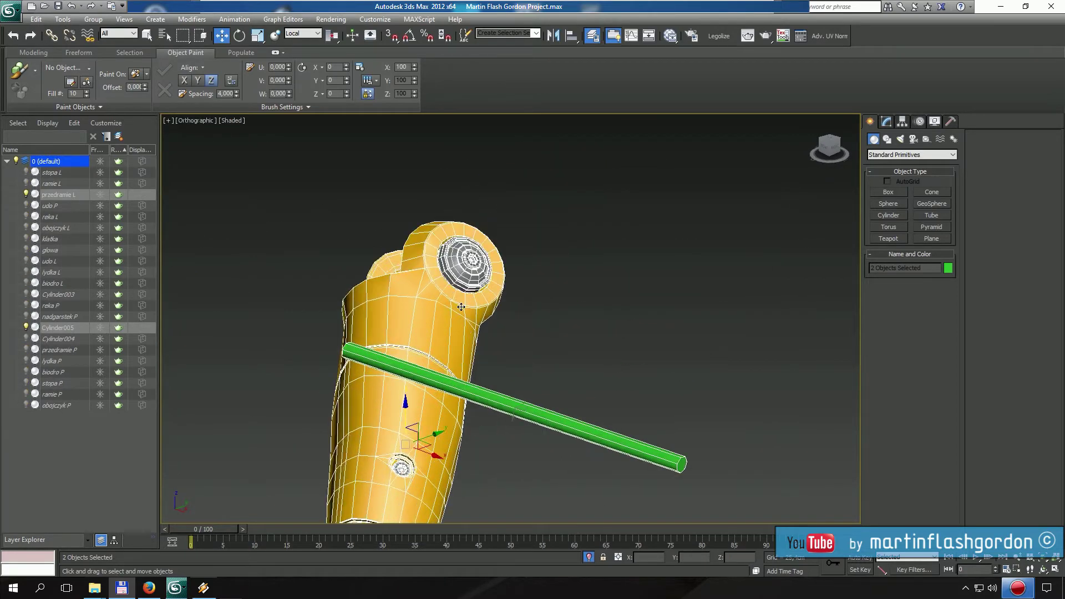
scroll(461, 307, "up", 4)
Select only the forearm przedramie L and show its Editable Poly settings
left_click(580, 317)
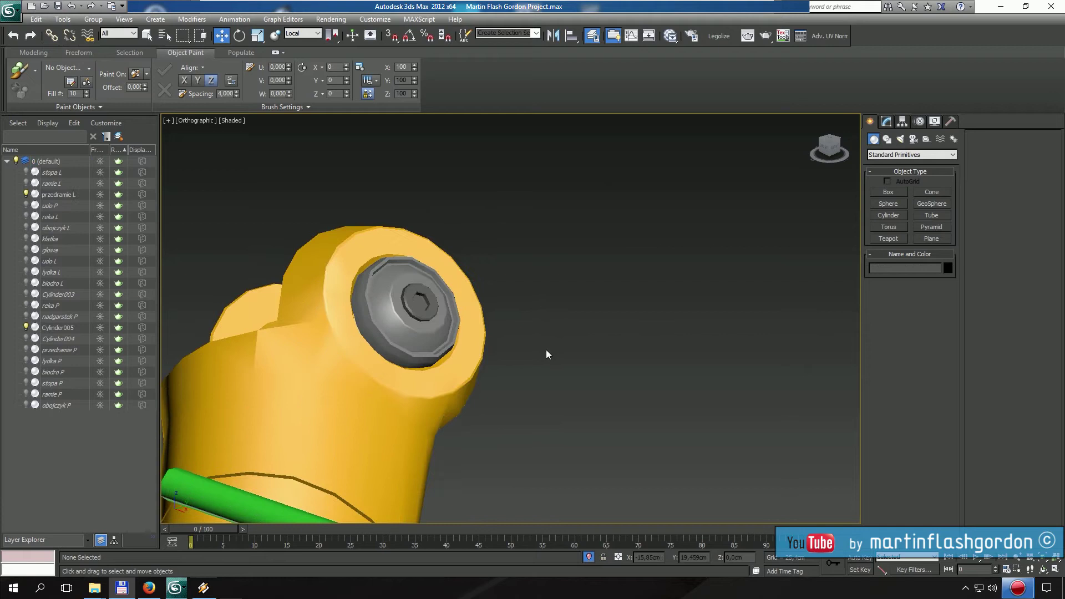
scroll(447, 428, "up", 6)
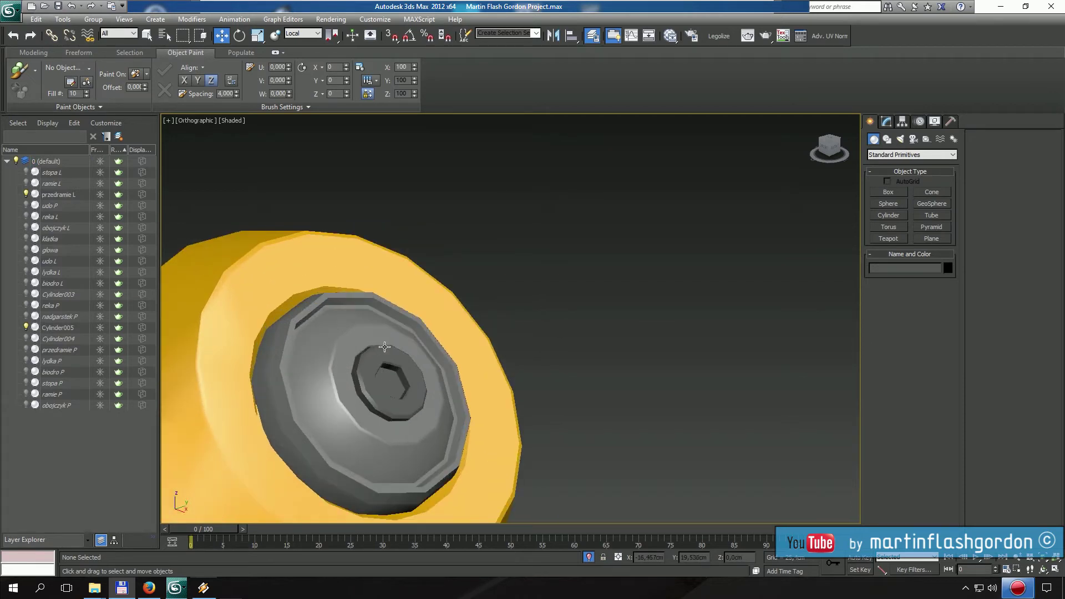
left_click(356, 407)
left_click(886, 121)
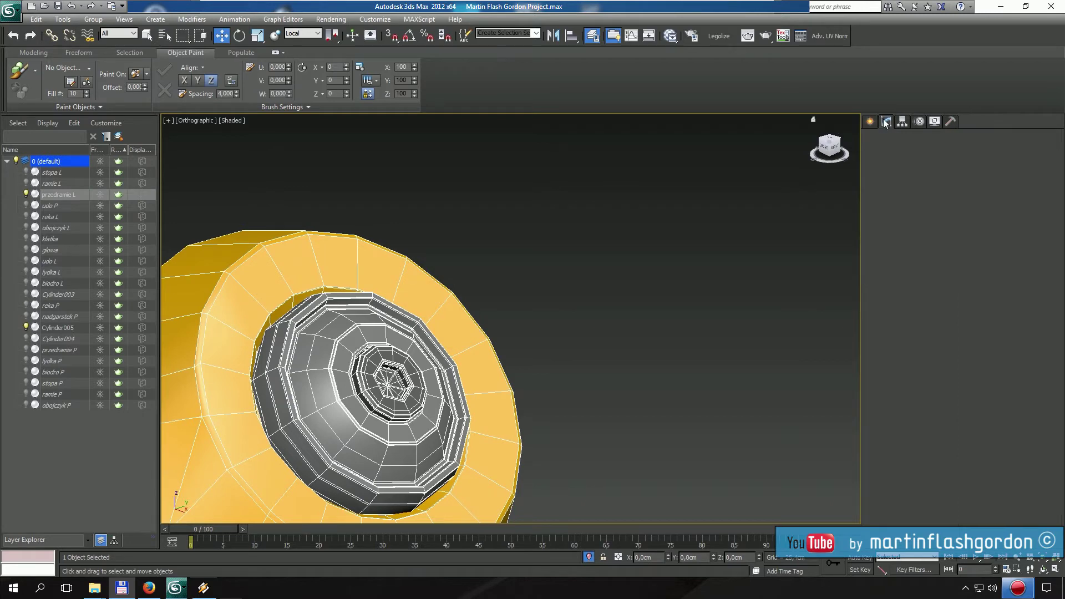
Select the ring of polygons around the elbow bolt in Polygon mode
left_click(923, 278)
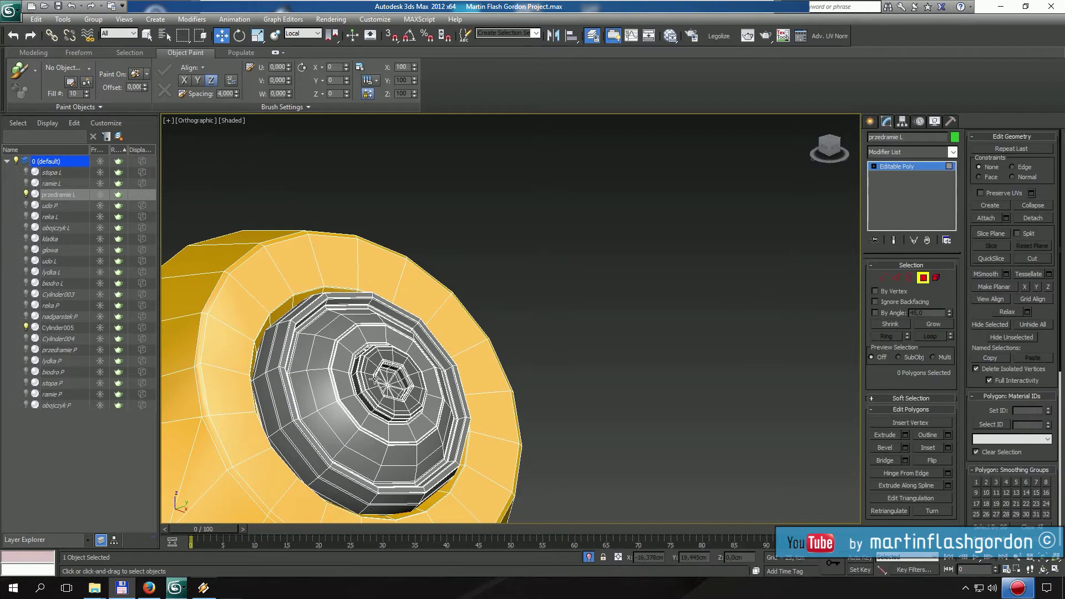
scroll(312, 369, "up", 3)
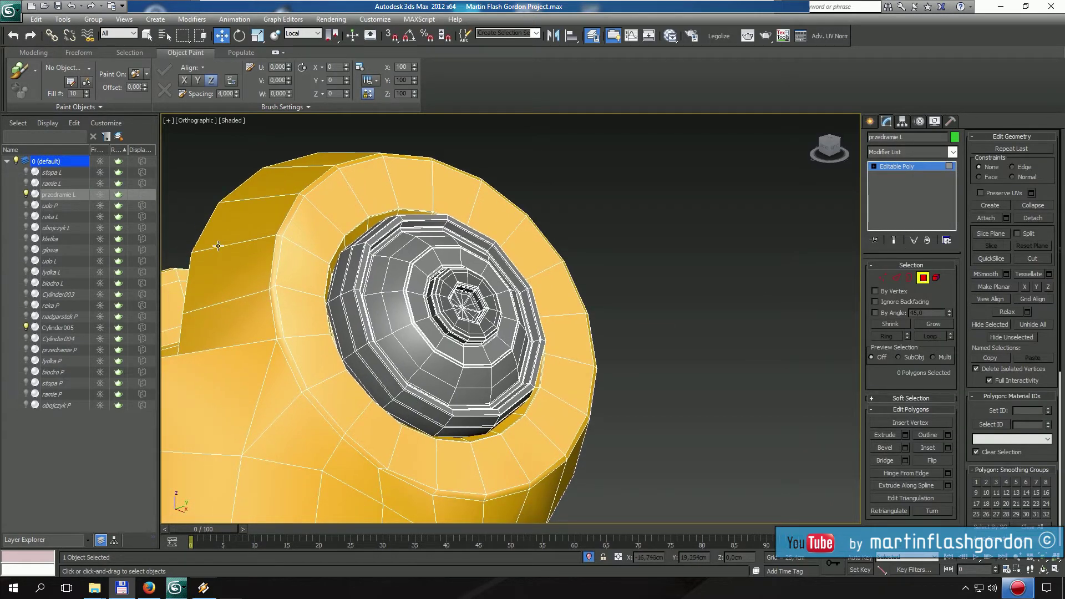
left_click(232, 234)
left_click(227, 264)
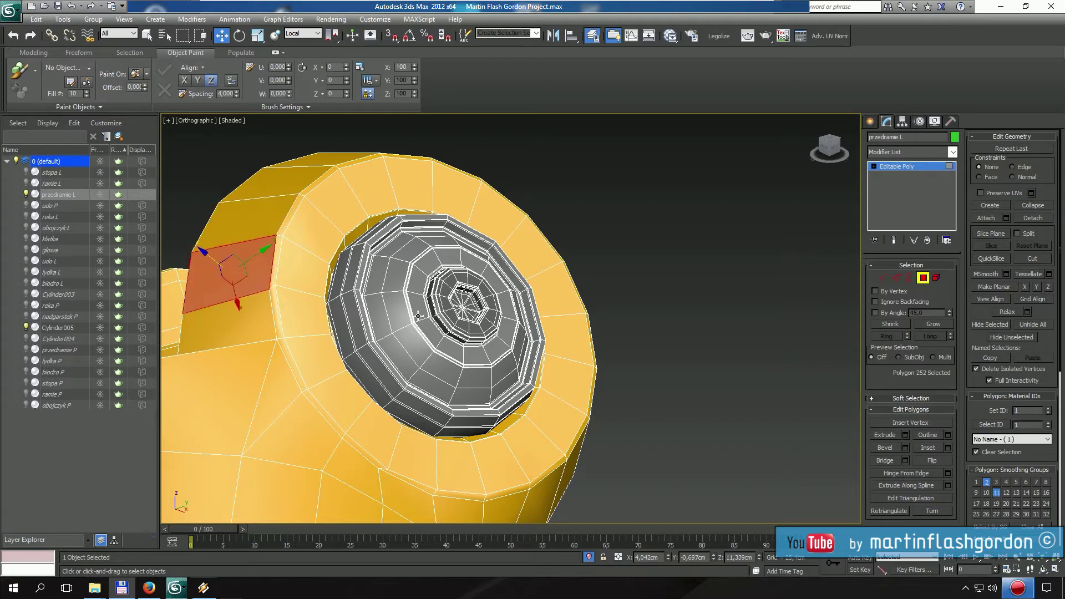
left_click(420, 314)
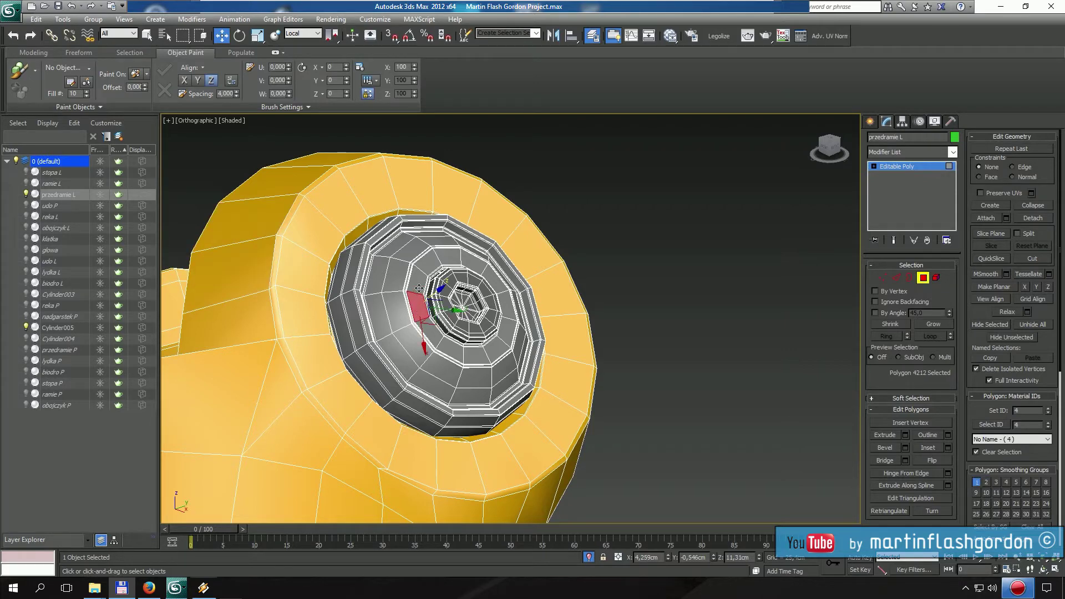
left_click(452, 269, "shift")
middle_click_drag(482, 318, 504, 302, "alt")
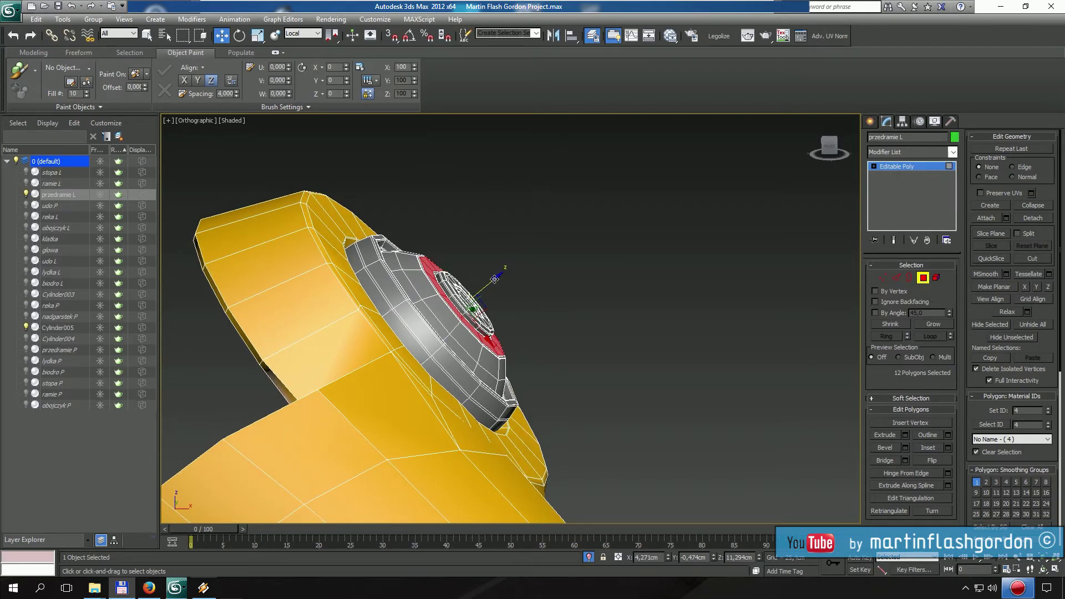
Shift-drag the polygon ring to clone it as a new object, Object001
left_click_drag(495, 279, 511, 269, "shift")
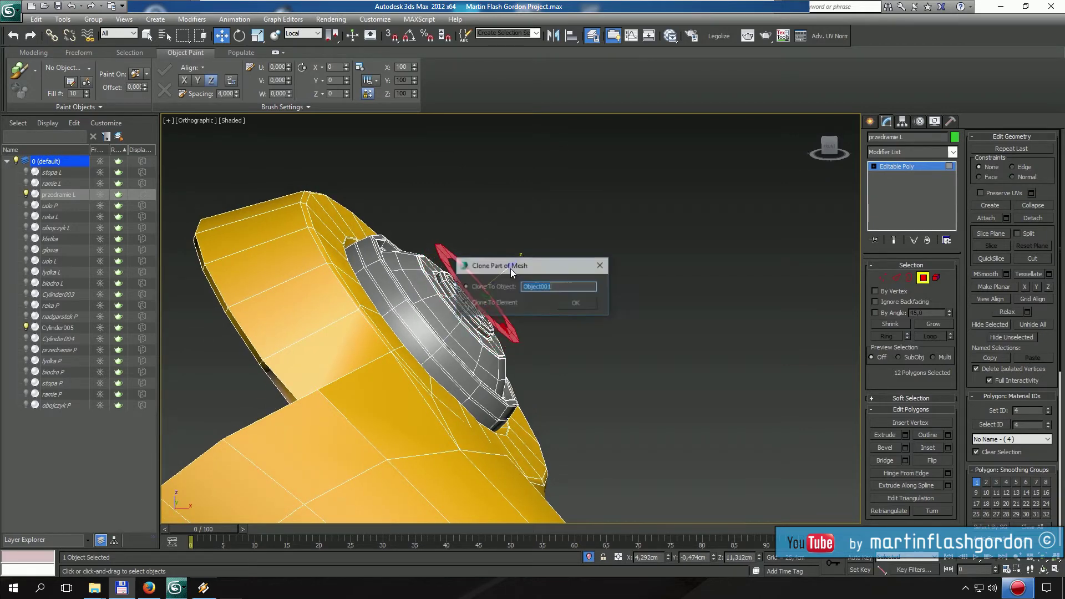
left_click(559, 303)
middle_click_drag(554, 301, 528, 319, "alt")
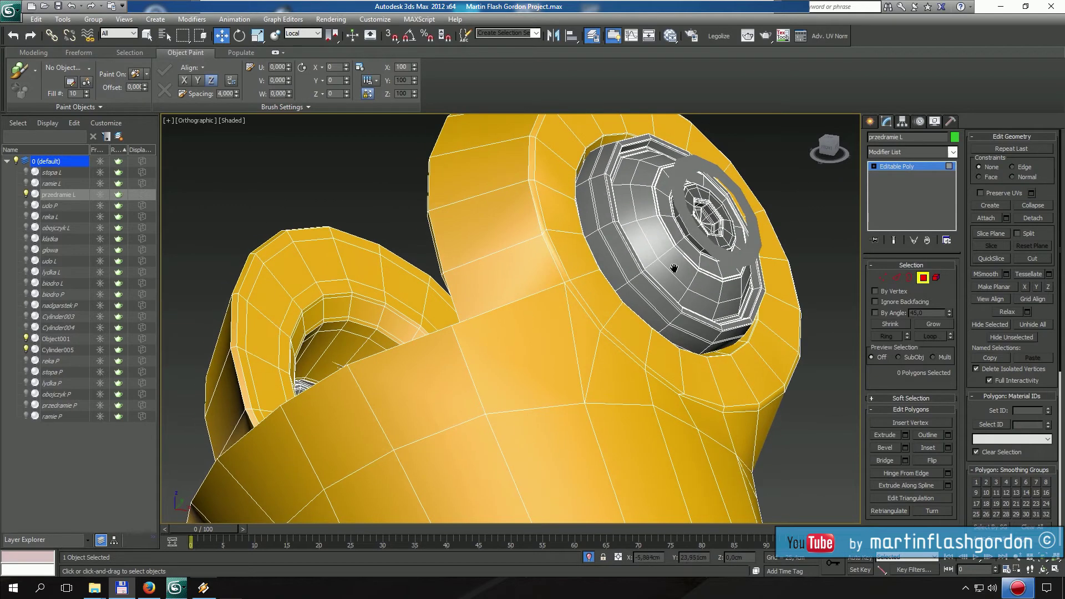
middle_click_drag(674, 269, 555, 333)
Select Object001 and Cap its inner border in Border mode
left_click(923, 277)
left_click(623, 260)
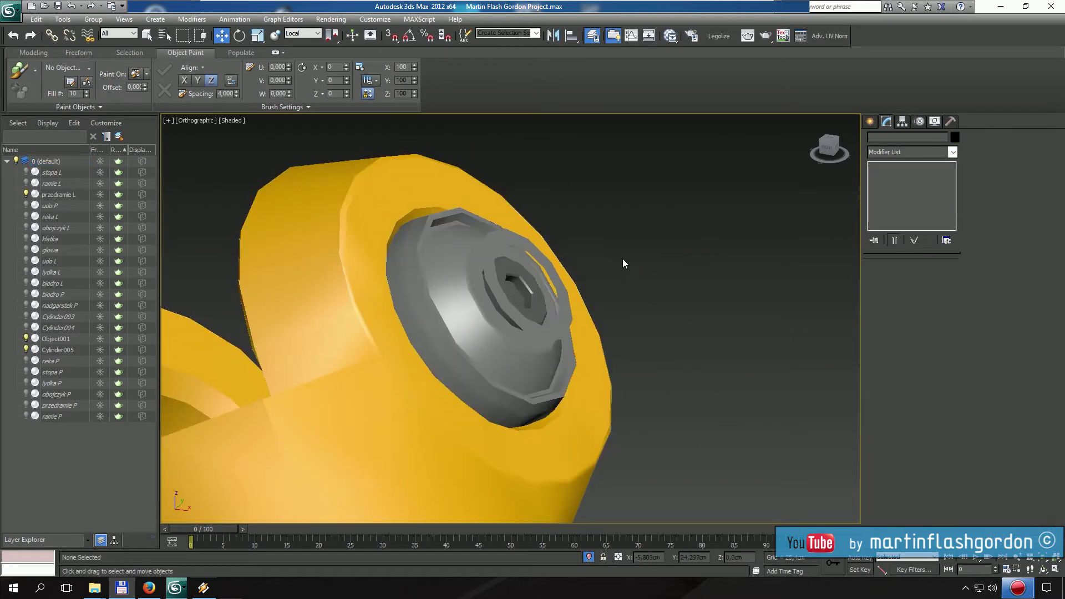
left_click(559, 281)
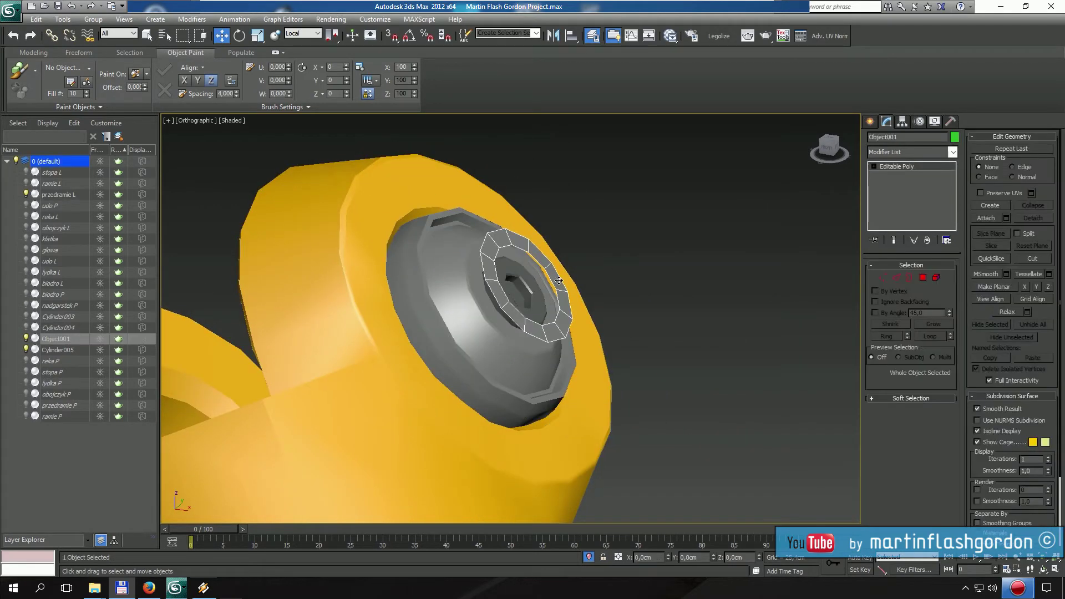
left_click(910, 277)
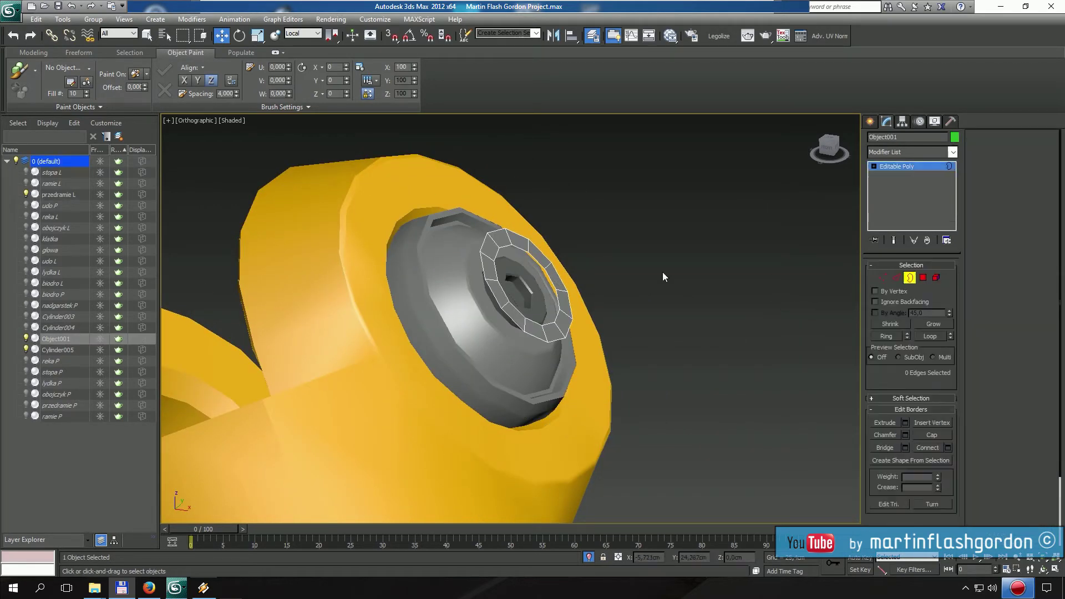
left_click(551, 277)
left_click(937, 435)
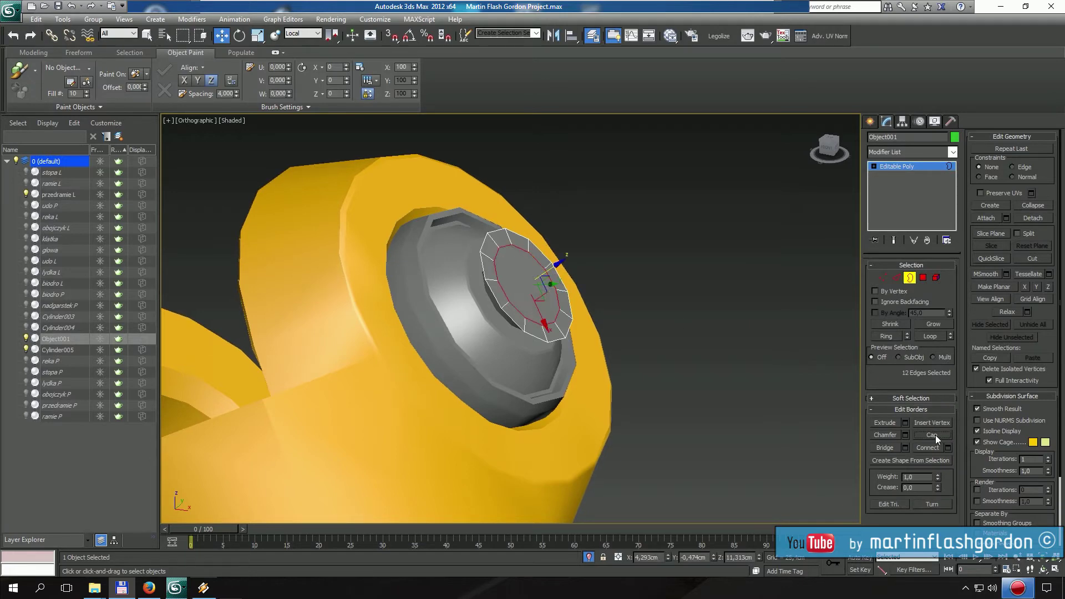
left_click(910, 277)
middle_click_drag(663, 280, 827, 281, "alt")
Select the new cap polygon in Polygon mode and Flip its facing direction
left_click(923, 278)
left_click(548, 277)
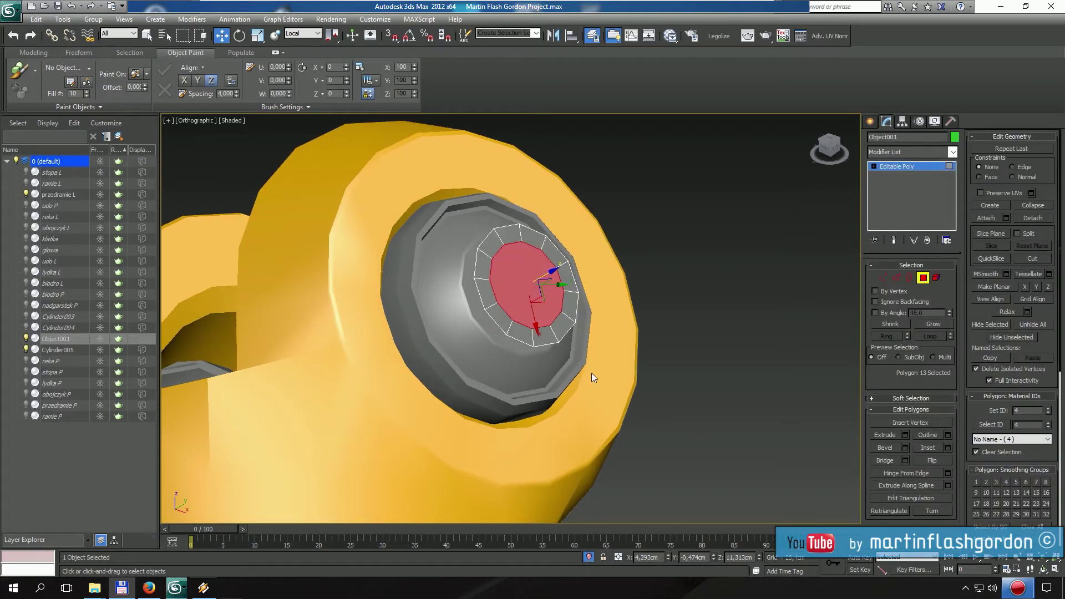
left_click(935, 460)
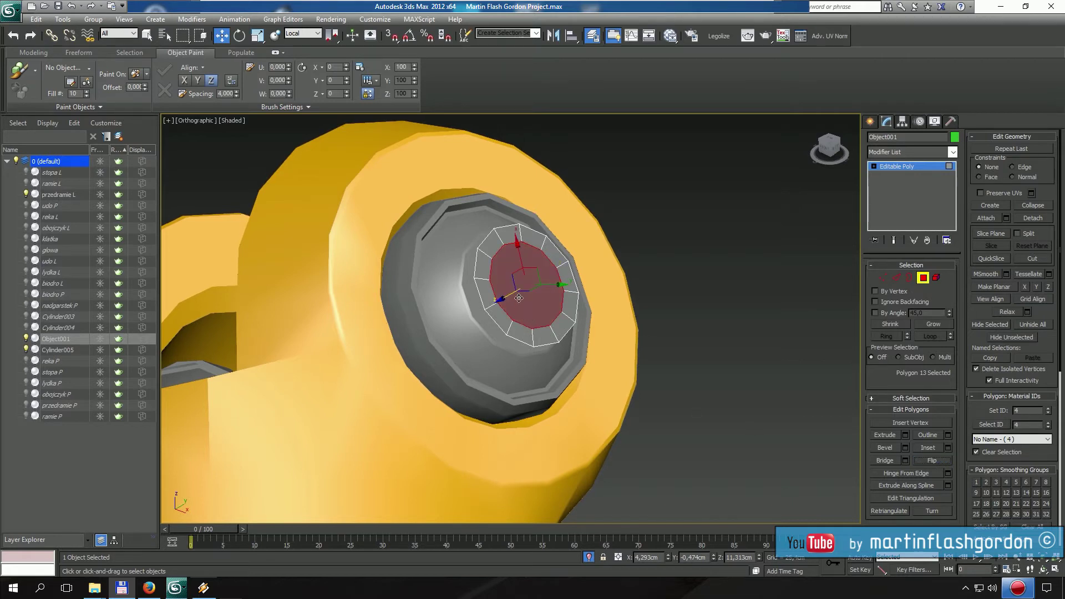
left_click(938, 460)
left_click(935, 460)
left_click(935, 459)
left_click(936, 459)
left_click(936, 460)
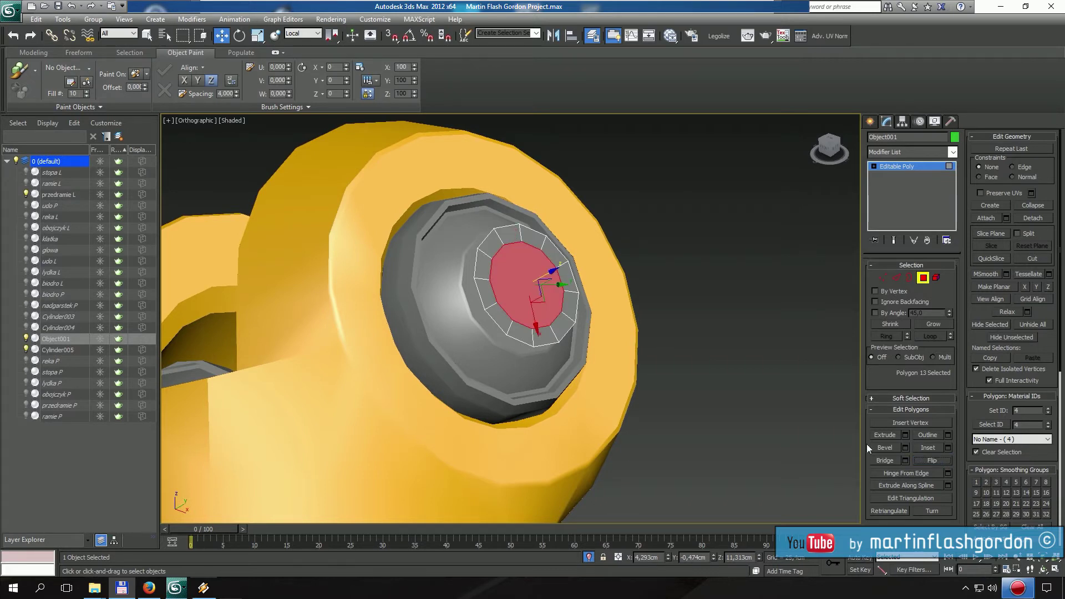
left_click(569, 331)
key("ctrl+z")
left_click(936, 459)
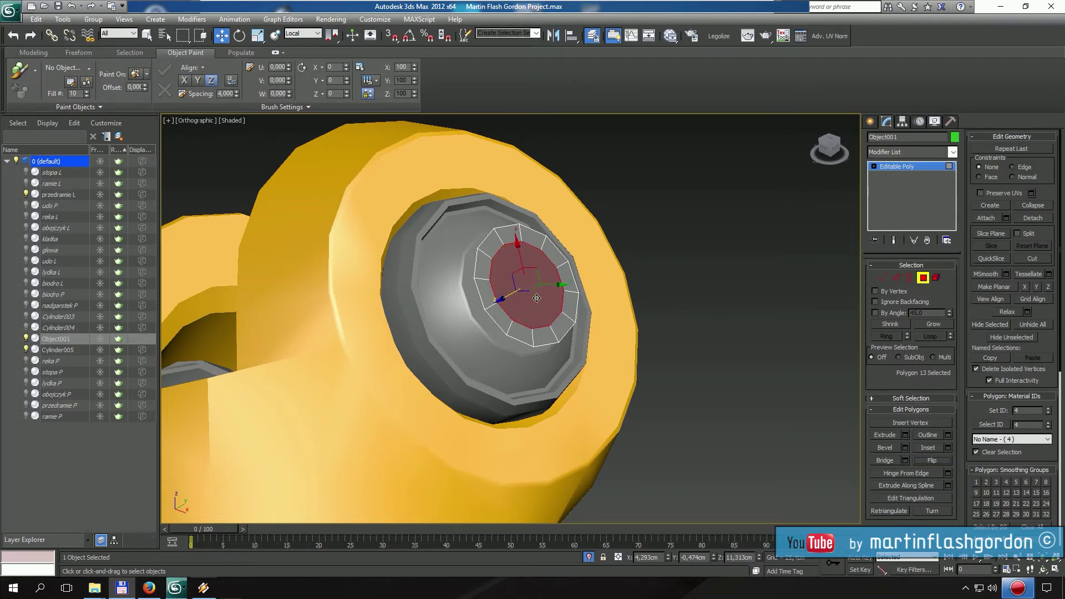
middle_click_drag(535, 298, 437, 300, "alt")
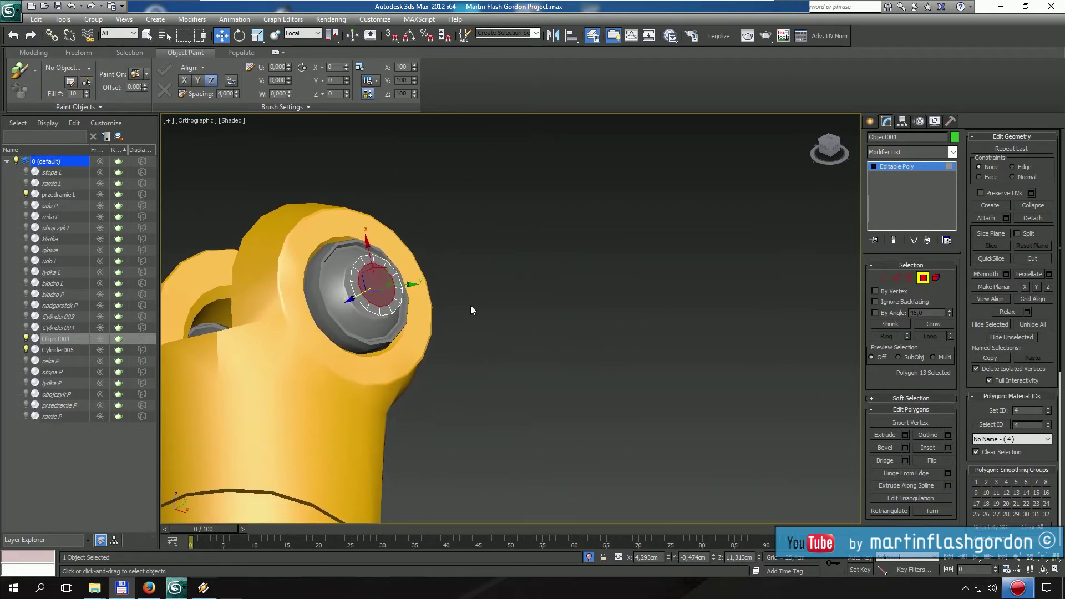
scroll(471, 305, "down", 3)
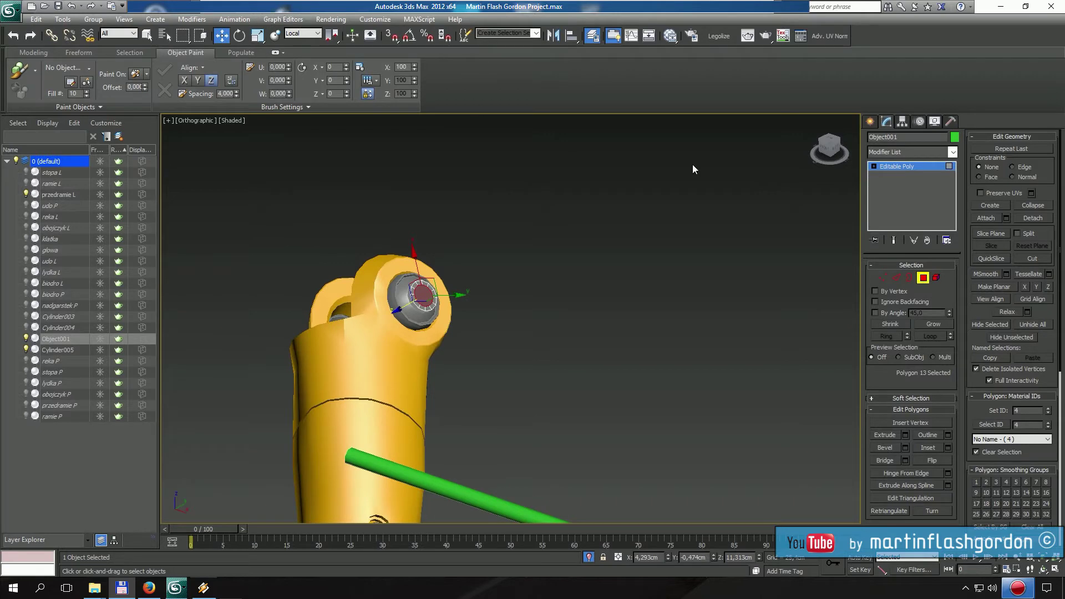
Seat the end of Cylinder005 on the elbow bolt with Select and Place
left_click(923, 278)
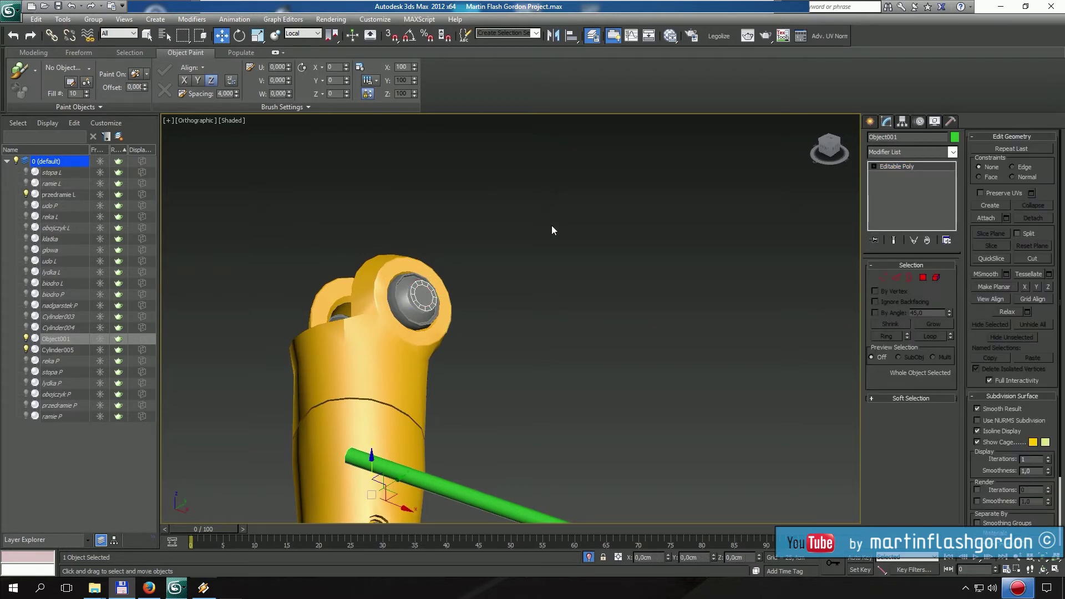
left_click(411, 485)
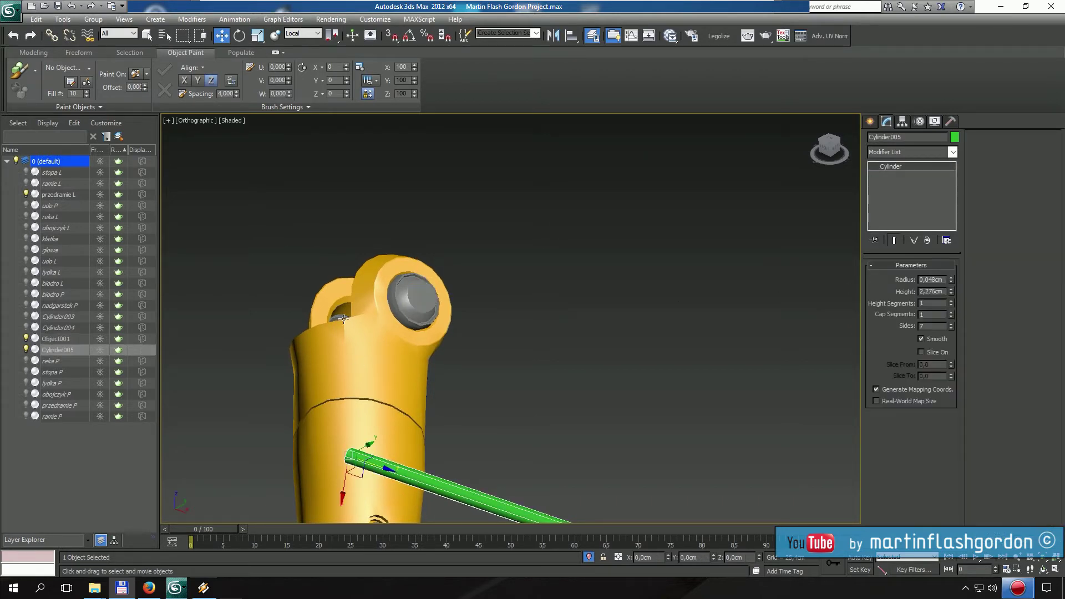
left_click(274, 36)
left_click_drag(378, 458, 423, 292)
scroll(423, 291, "up", 8)
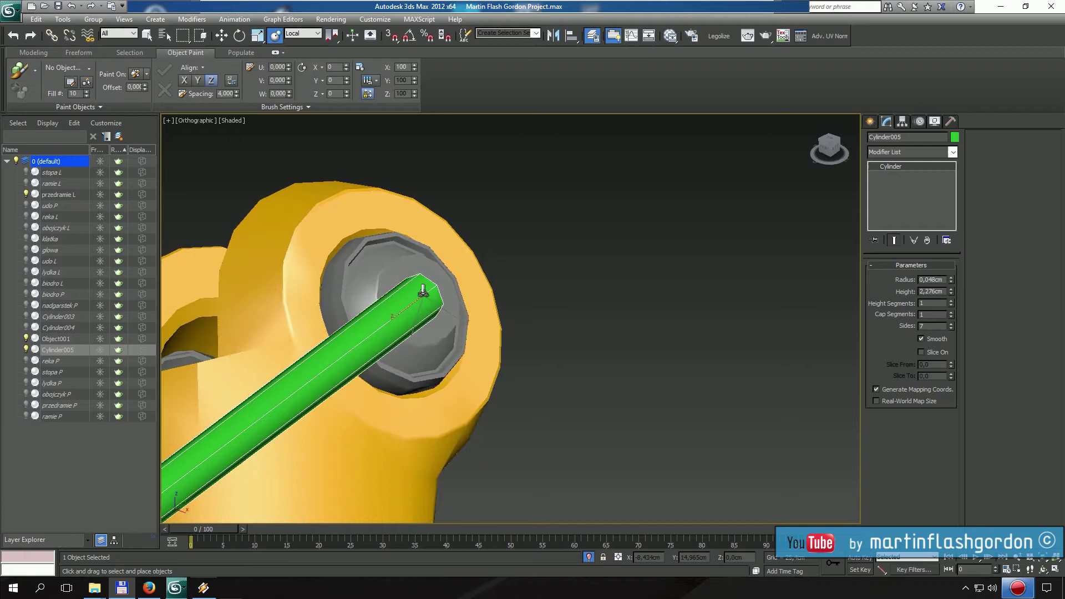
scroll(469, 278, "down", 6)
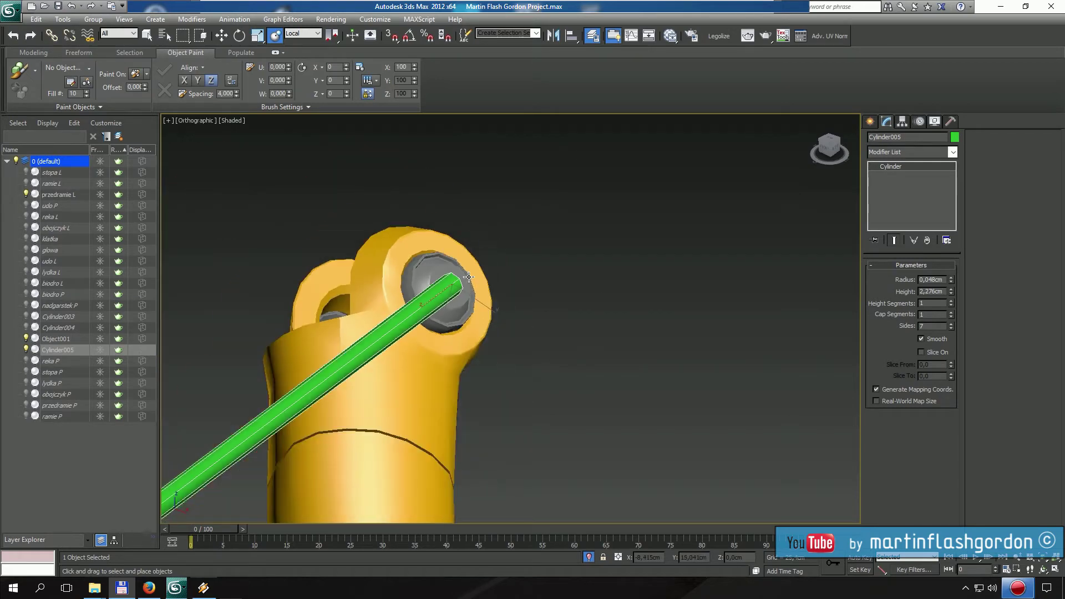
Exit isolation, select the Object001 cap and add Cylinder005 to the selection
left_click(589, 557)
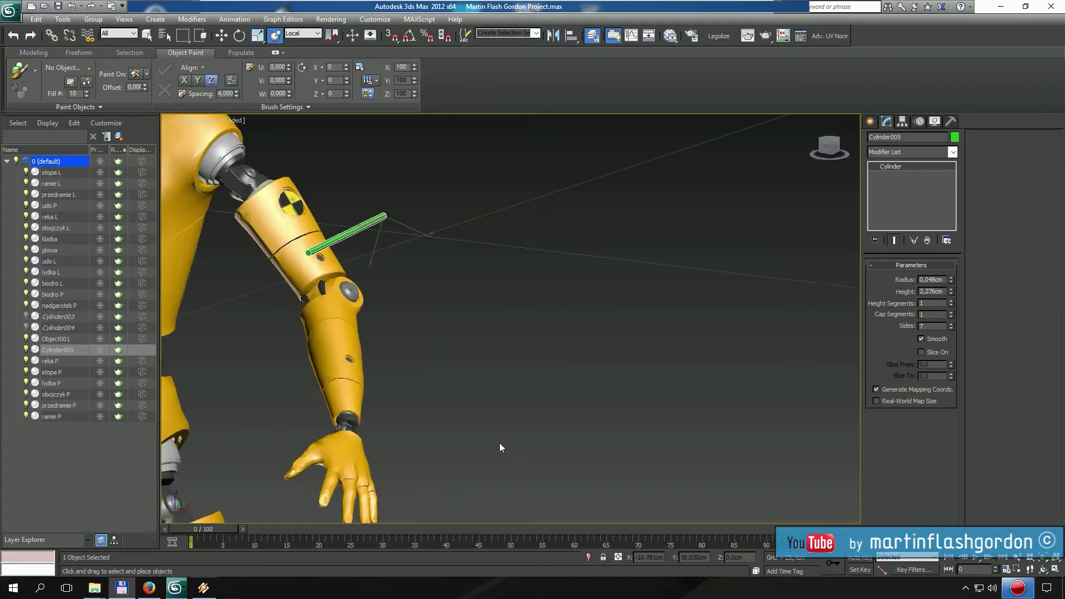
scroll(330, 288, "up", 4)
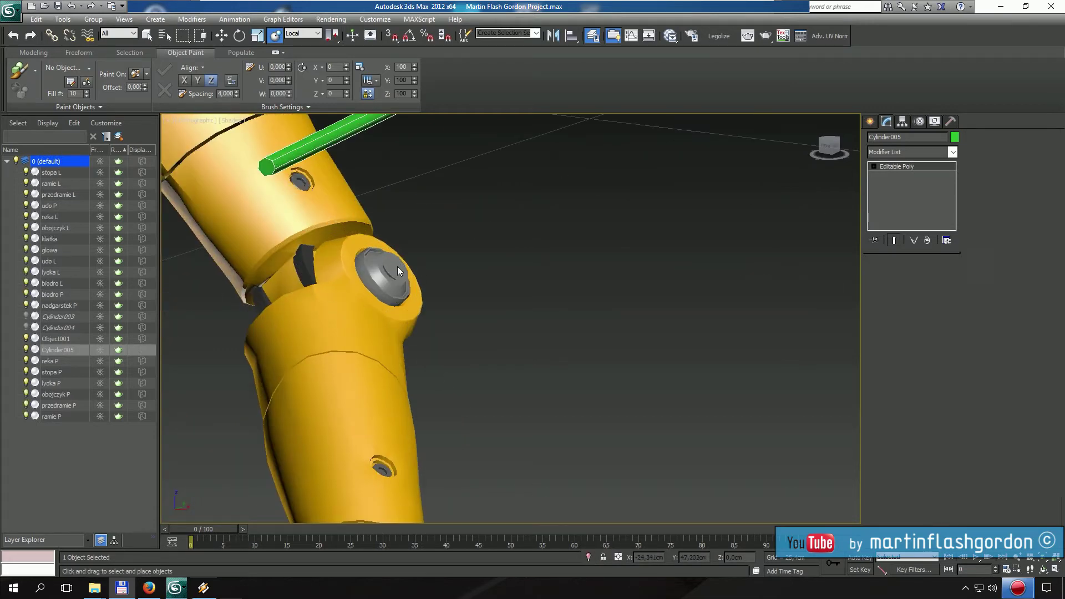
left_click(397, 266)
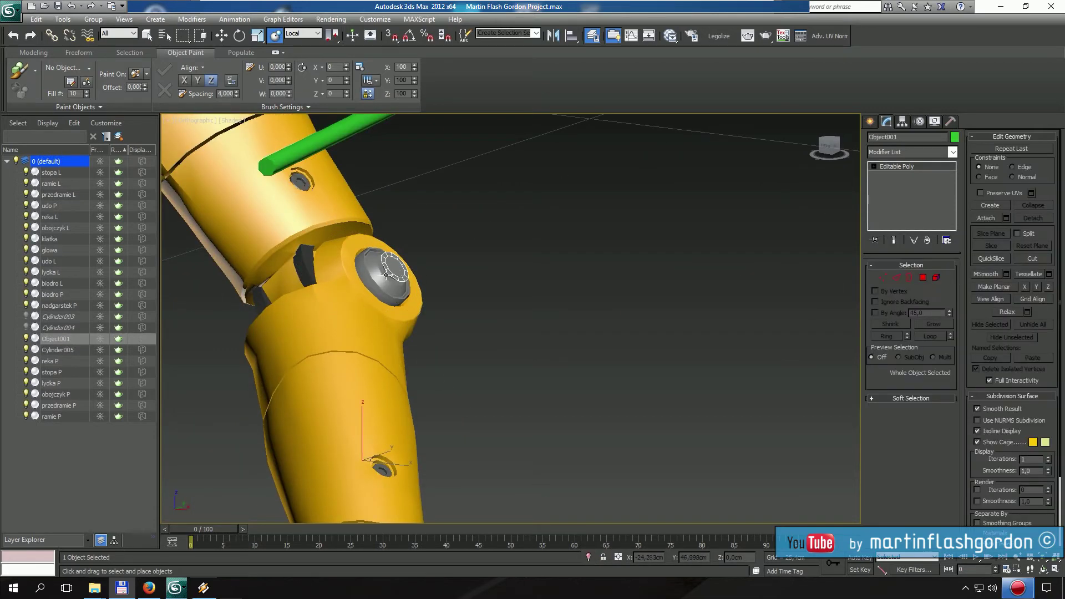
left_click(303, 149, "ctrl")
Isolate the cap and green shaft, undoing an accidental swing of the shaft
left_click(588, 556)
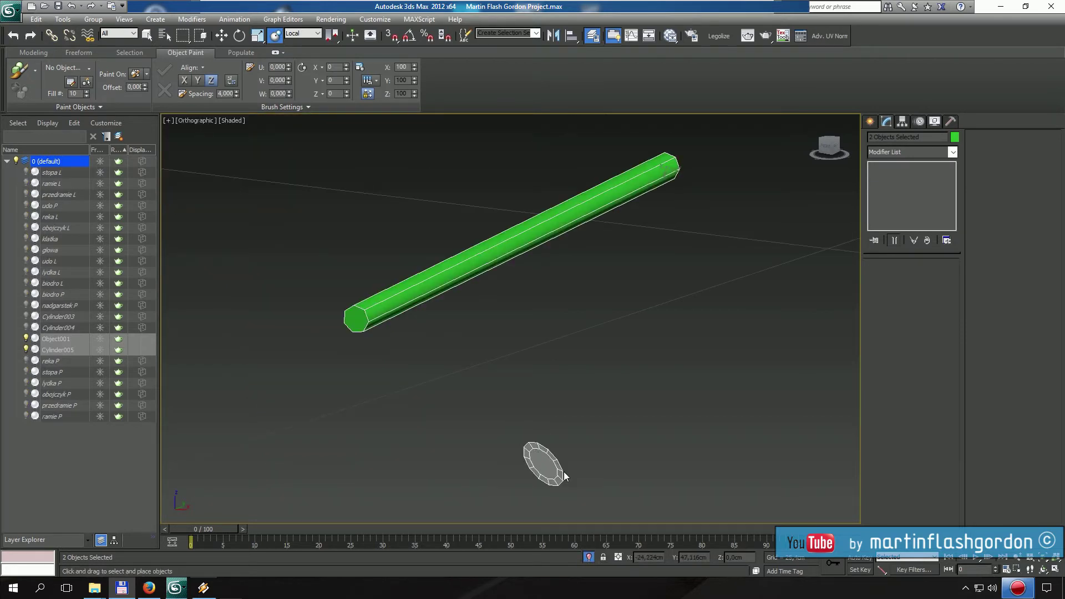
middle_click_drag(564, 457, 265, 227)
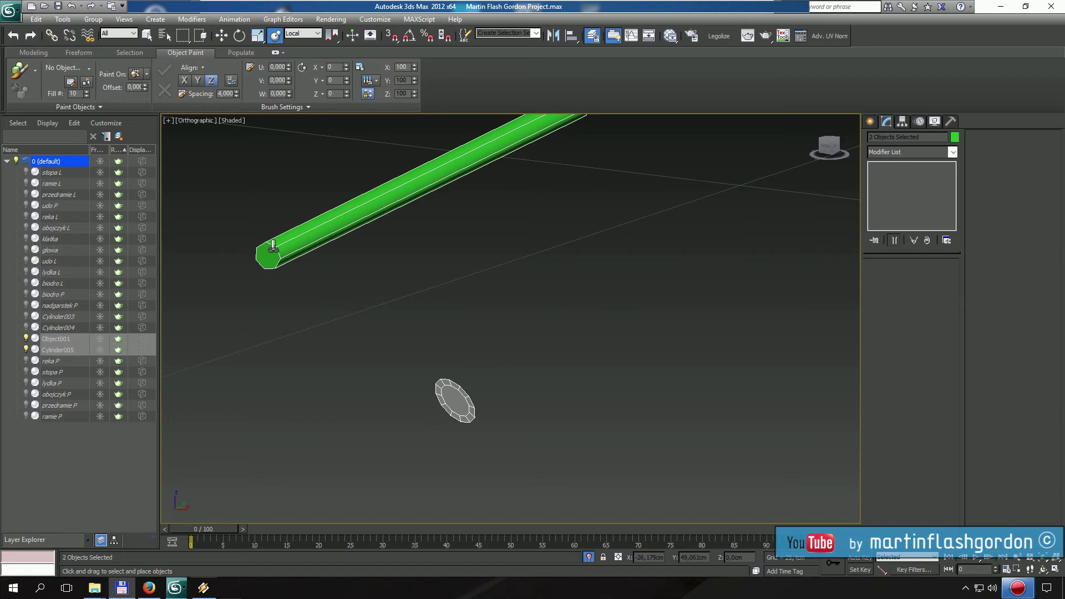
left_click_drag(273, 248, 420, 327)
key("ctrl+z")
Select Cylinder005 and place its end onto the grey Object001 cap
left_click(386, 304)
left_click(276, 246)
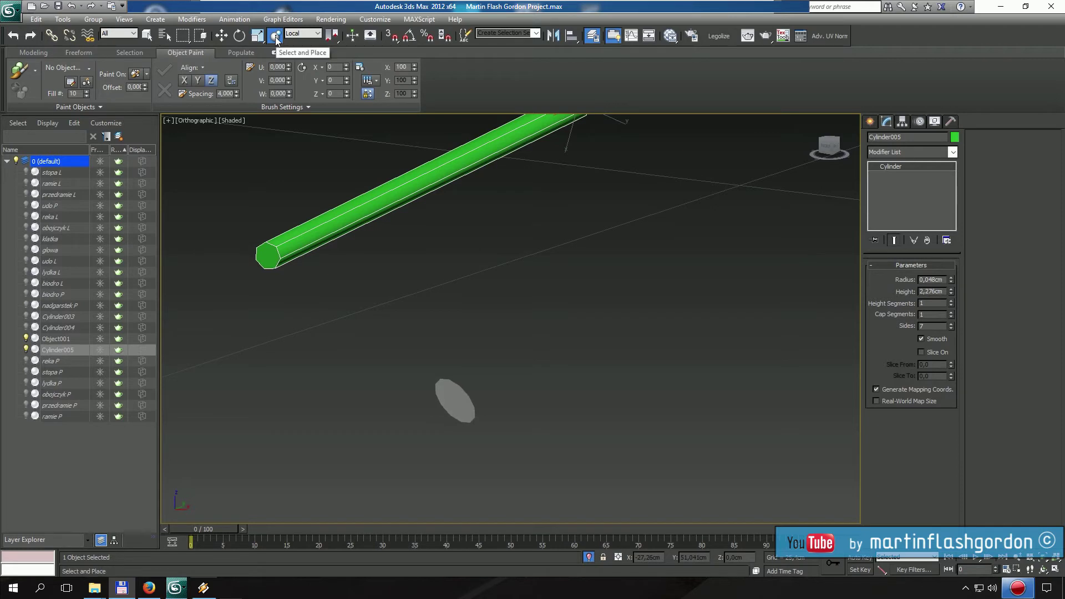
left_click_drag(282, 232, 464, 392)
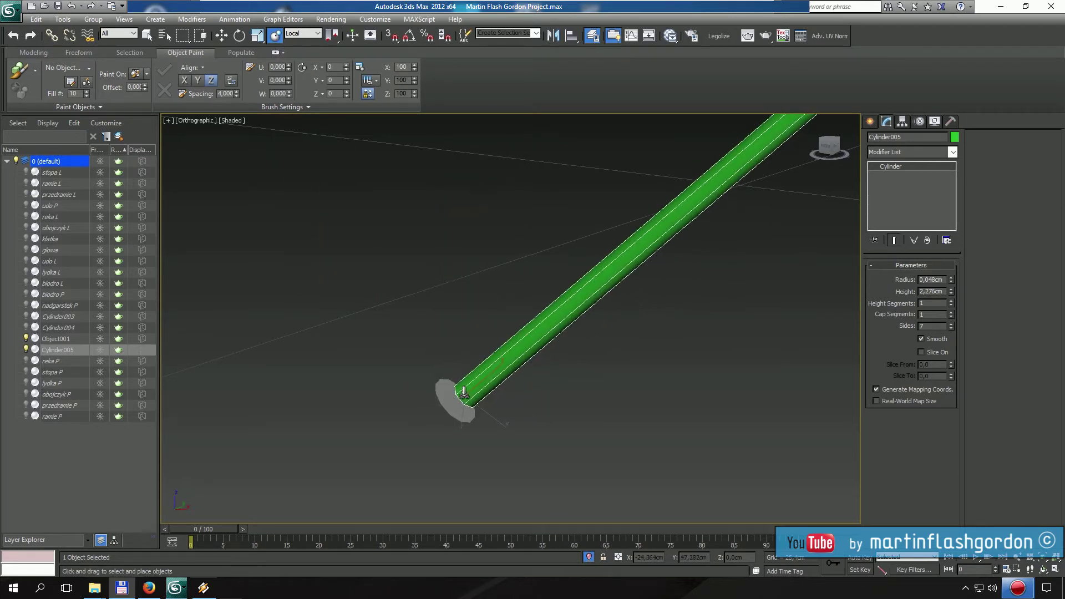
scroll(464, 392, "up", 4)
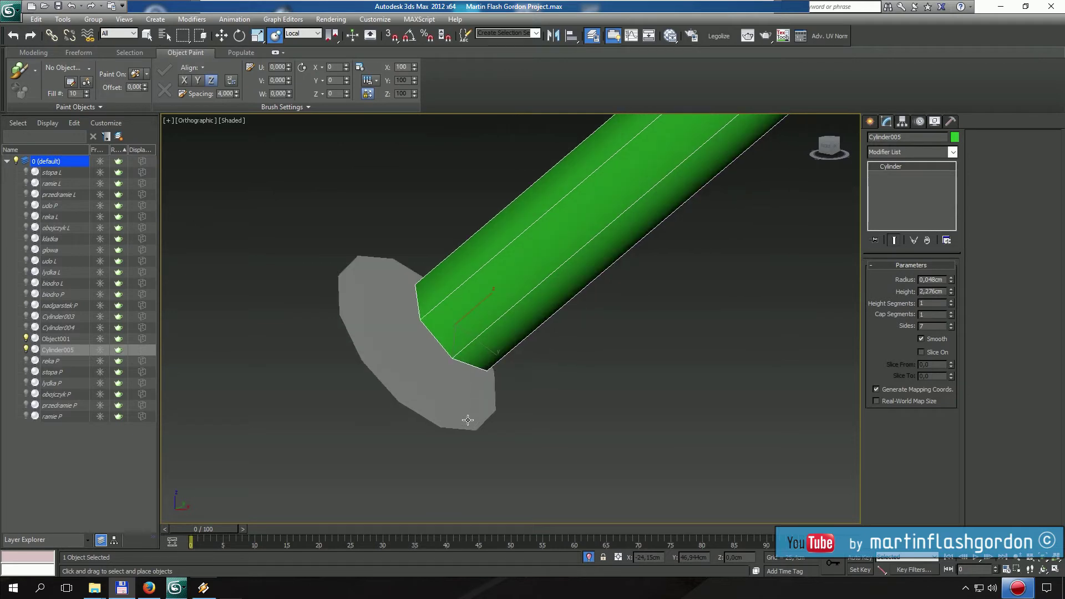
Flip the Object001 cap's centre polygon in Polygon mode
left_click(407, 338)
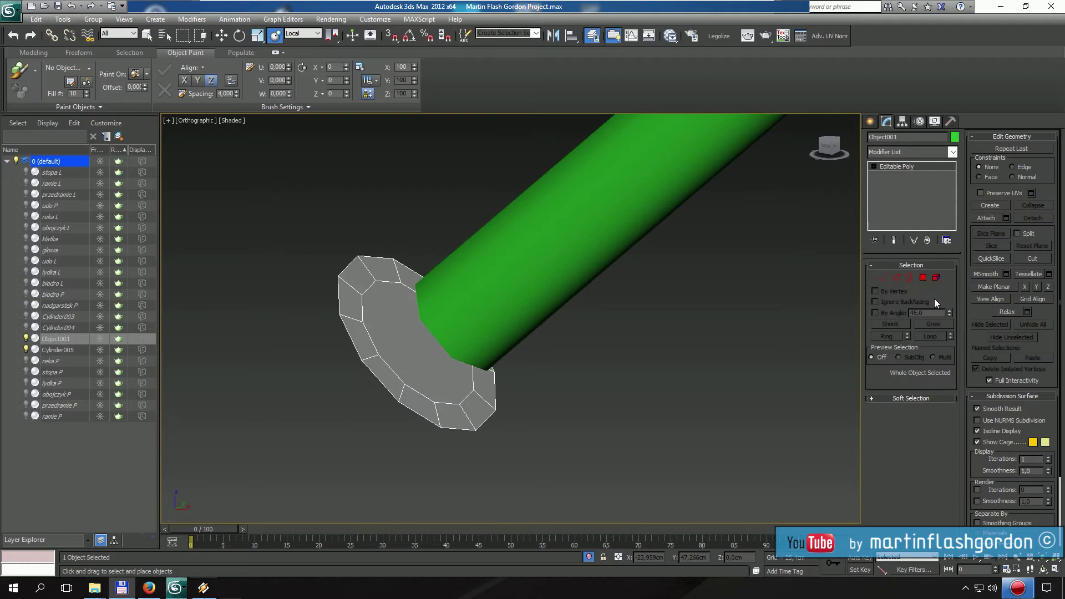
left_click(923, 277)
left_click(409, 343)
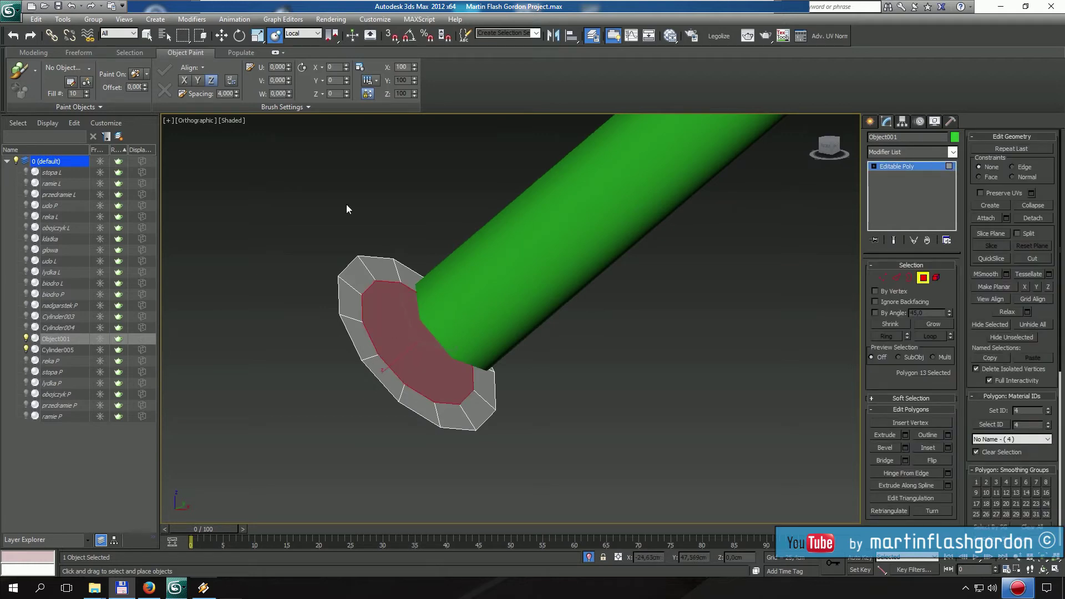
left_click(221, 36)
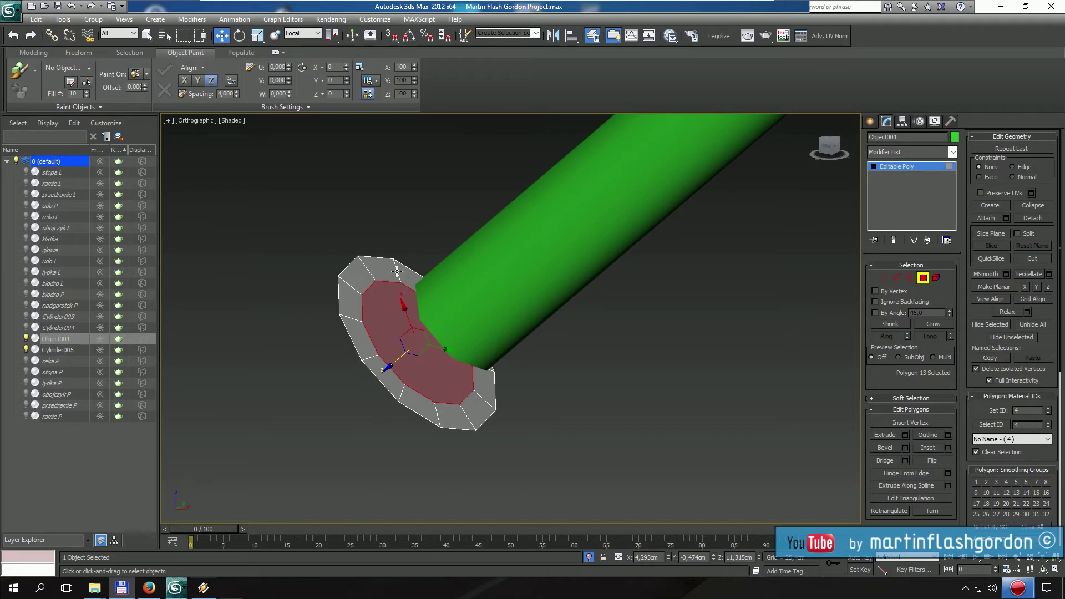
left_click(937, 461)
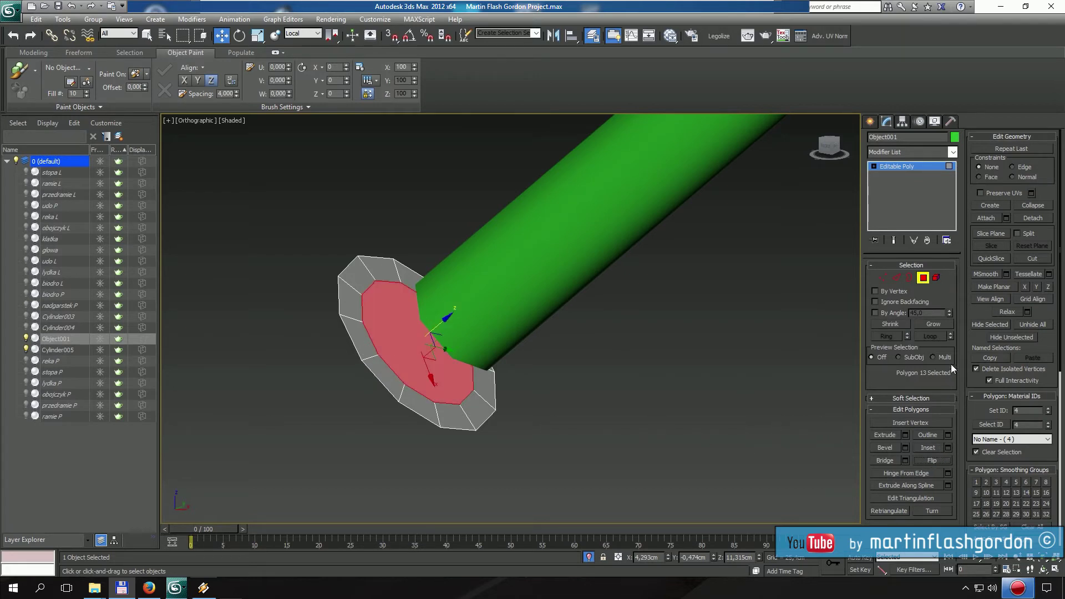
left_click(924, 277)
Place Cylinder005 upright onto the cap disc and slide it across the disc
left_click(570, 265)
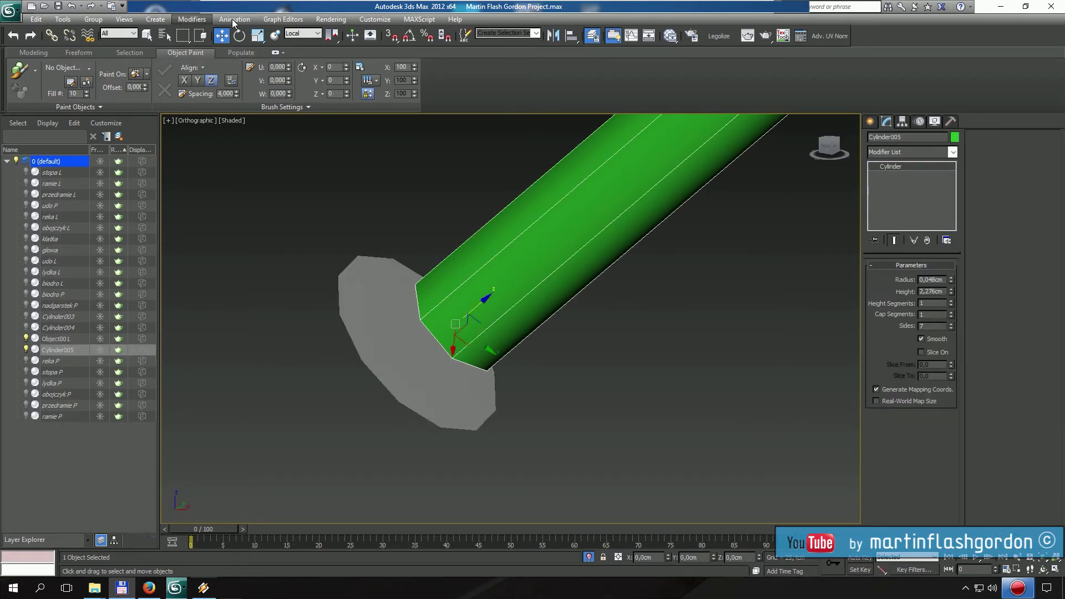
left_click(275, 35)
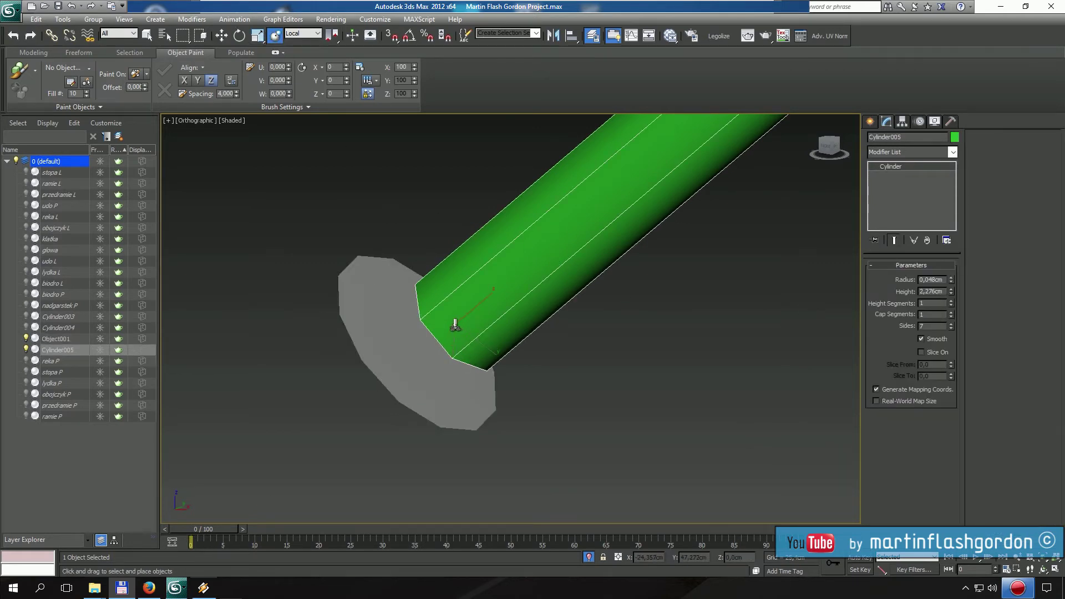
left_click_drag(454, 325, 426, 334)
middle_click_drag(426, 335, 405, 340, "alt")
scroll(538, 328, "down", 4)
middle_click_drag(537, 328, 516, 328, "alt")
middle_click_drag(611, 285, 475, 333)
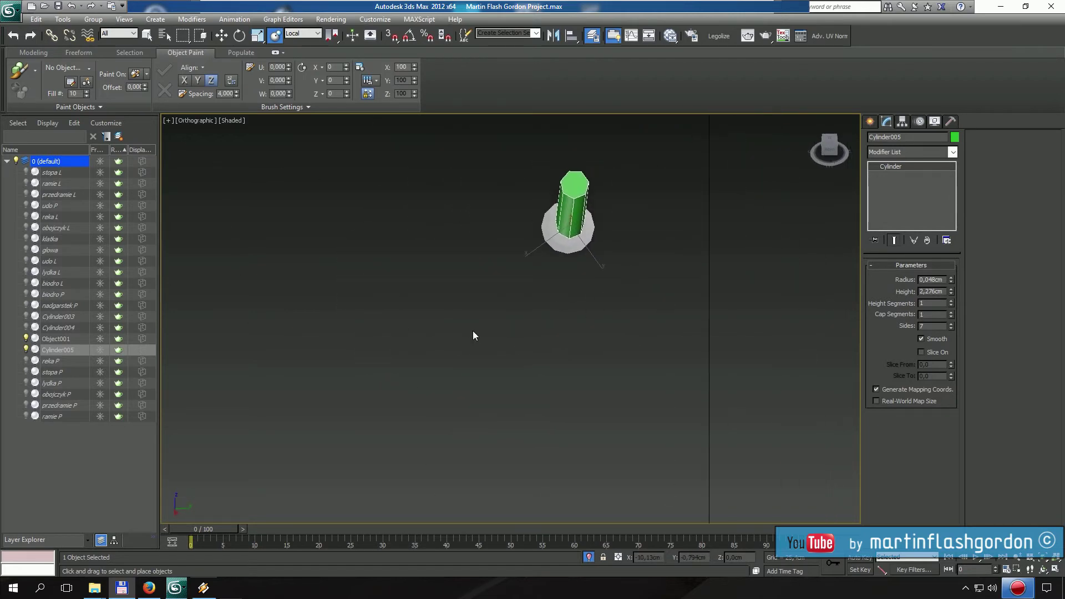
scroll(475, 333, "up", 2)
middle_click_drag(602, 214, 541, 275, "alt")
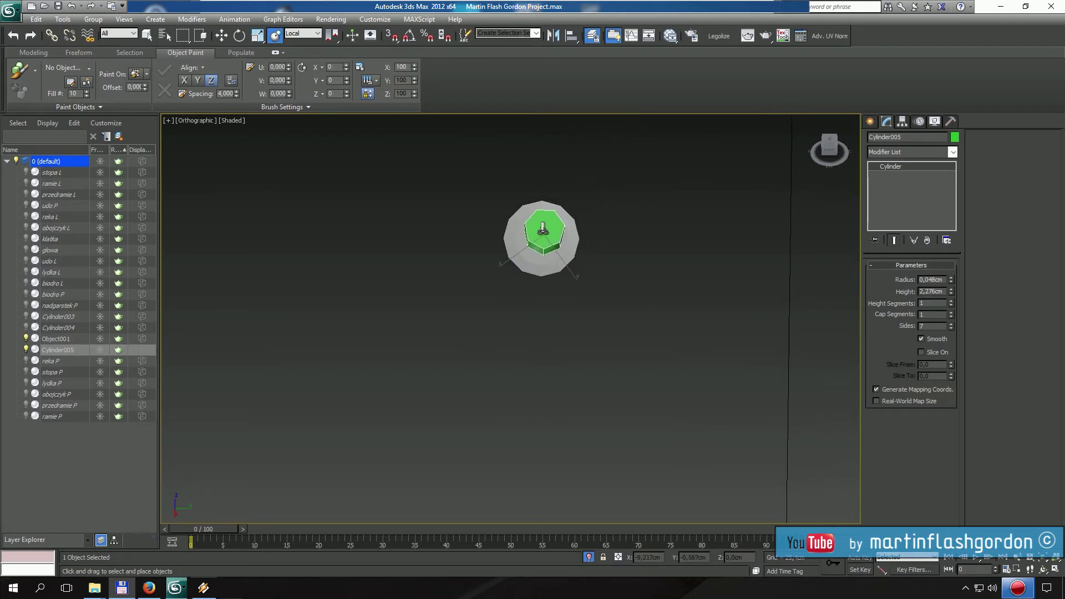
middle_click_drag(543, 228, 543, 225, "alt")
scroll(552, 214, "up", 8)
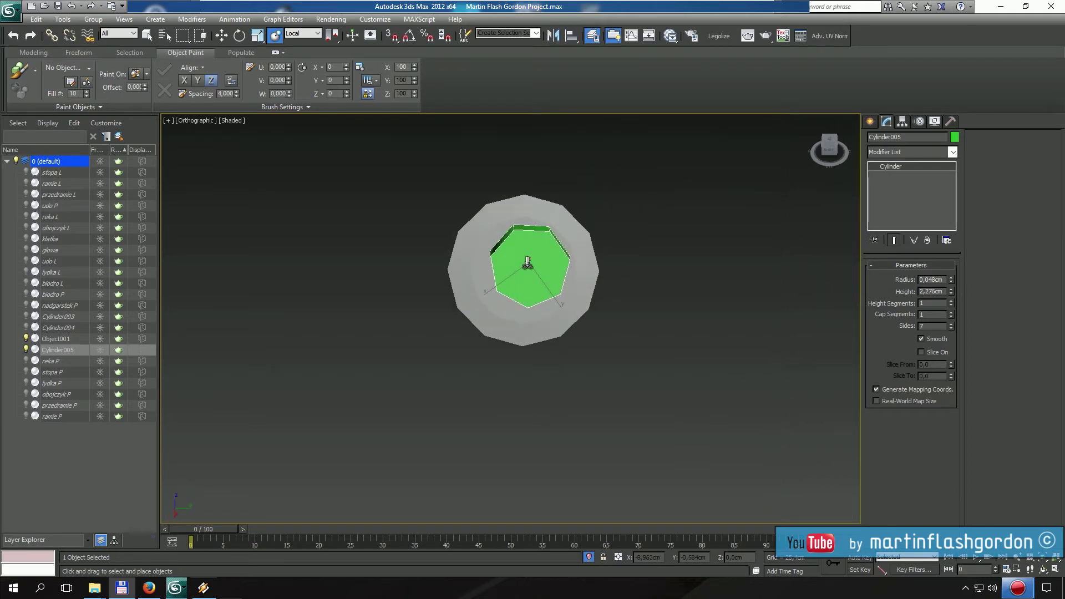
left_click_drag(516, 268, 711, 300)
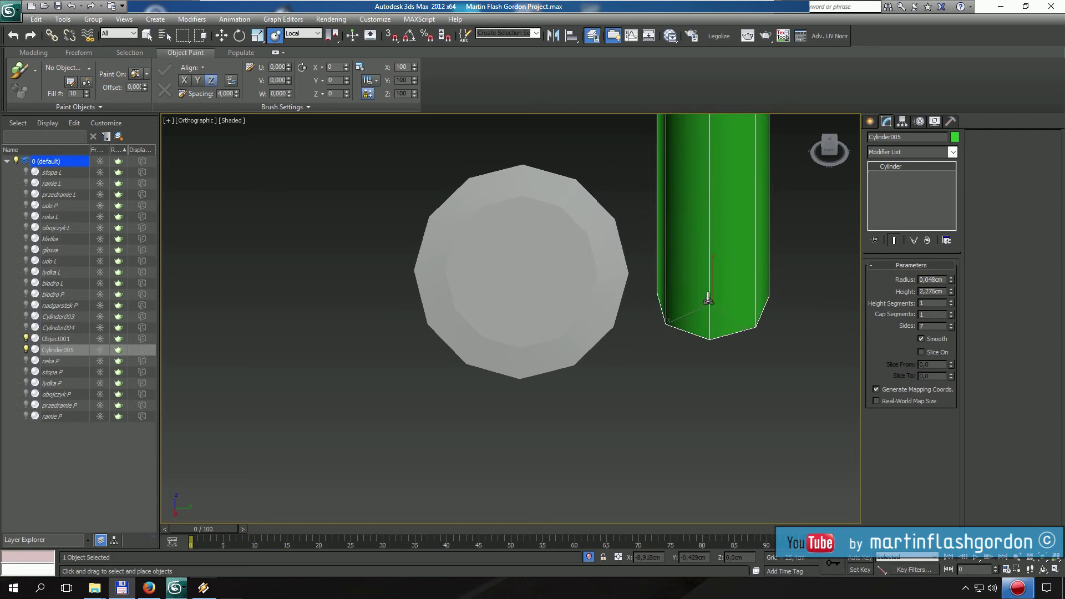
Enable snaps, switch from Vertex to Center Face, and drag Cylinder005 onto the cap's centre
left_click(392, 37)
right_click(392, 37)
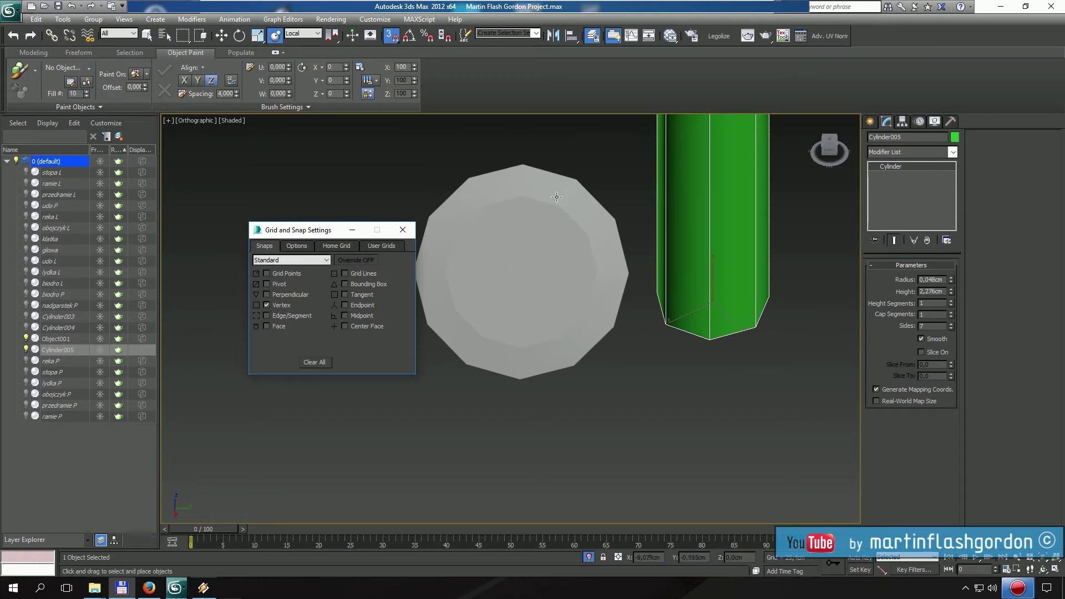
left_click_drag(693, 291, 670, 307)
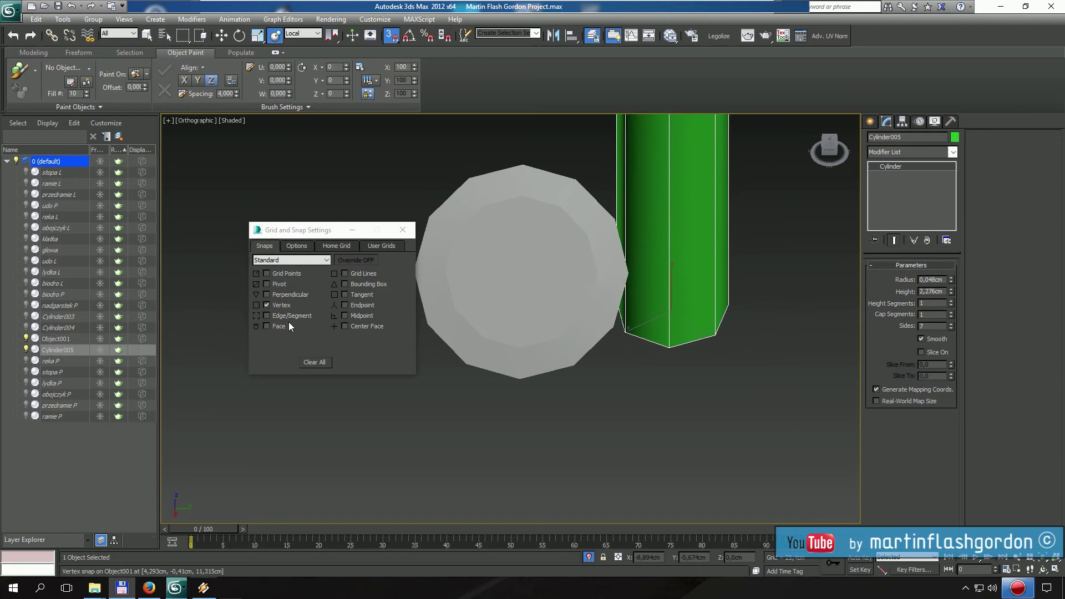
left_click(266, 305)
left_click(345, 327)
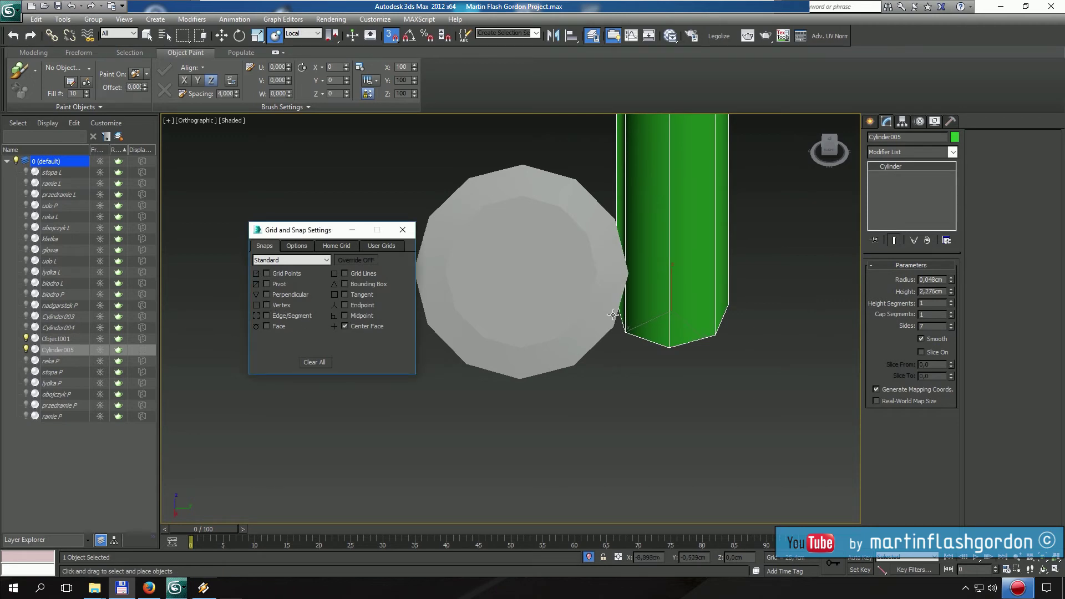
mouse_move(670, 312)
left_mouse_down()
mouse_move(535, 282)
mouse_move(519, 268)
mouse_move(489, 272)
mouse_move(507, 250)
mouse_move(536, 259)
mouse_move(518, 269)
left_mouse_up()
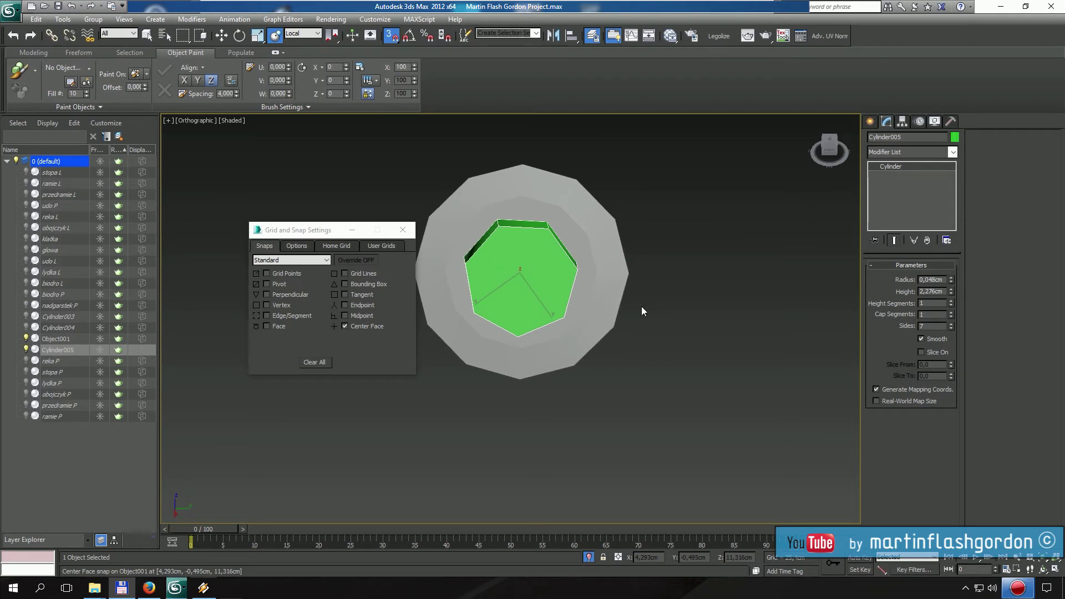
left_click_drag(522, 284, 530, 288)
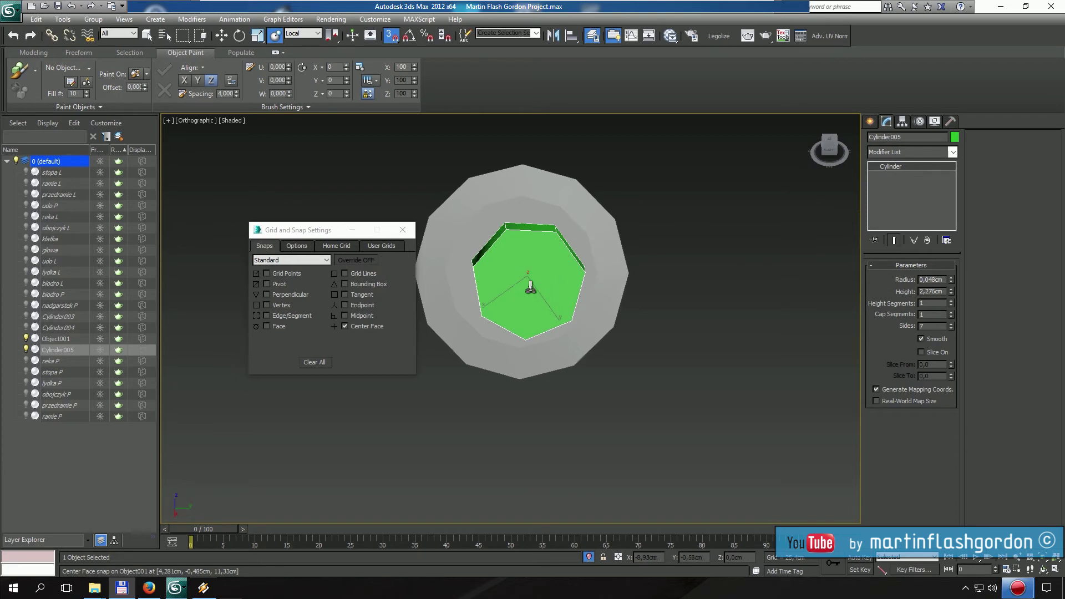
Re-snap Cylinder005 to the cap's centre face with Center Face only, then turn snaps off
left_click(267, 306)
left_click_drag(481, 304, 498, 276)
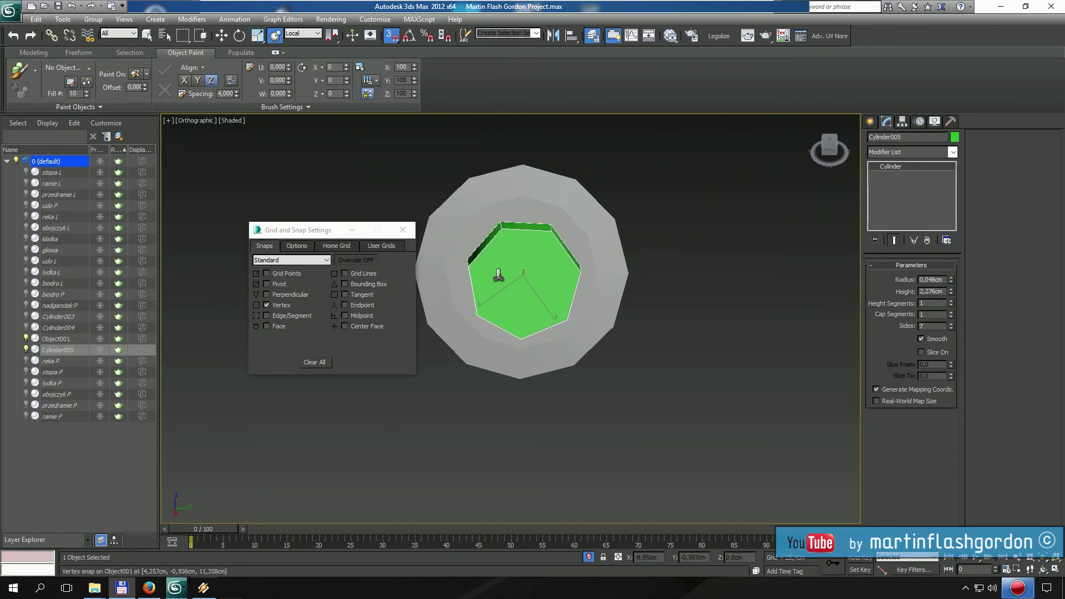
left_click(268, 306)
left_click(345, 326)
left_click_drag(514, 293, 519, 269)
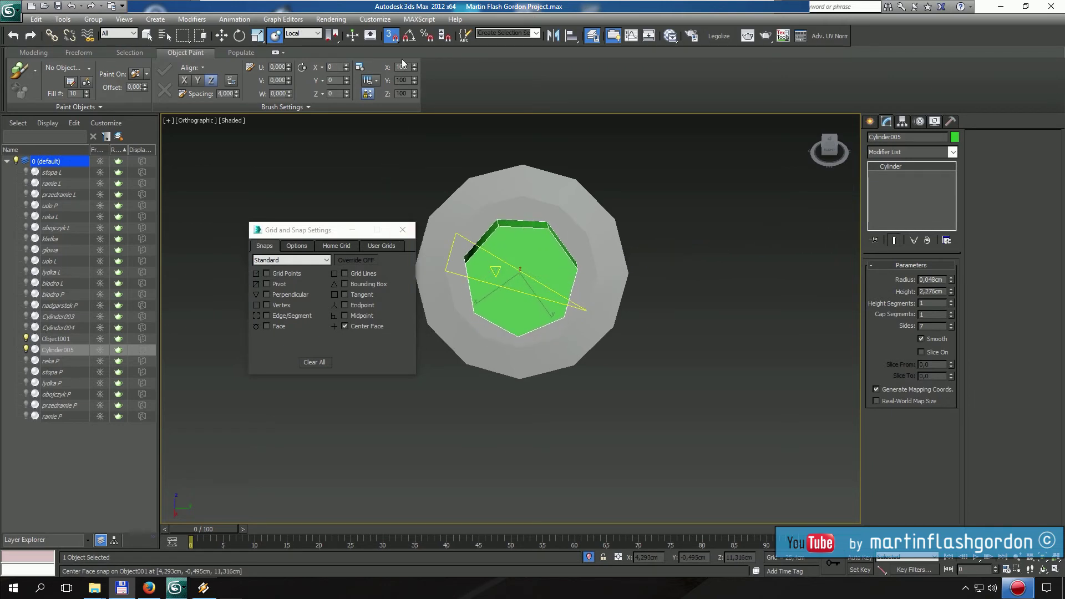
left_click(397, 39)
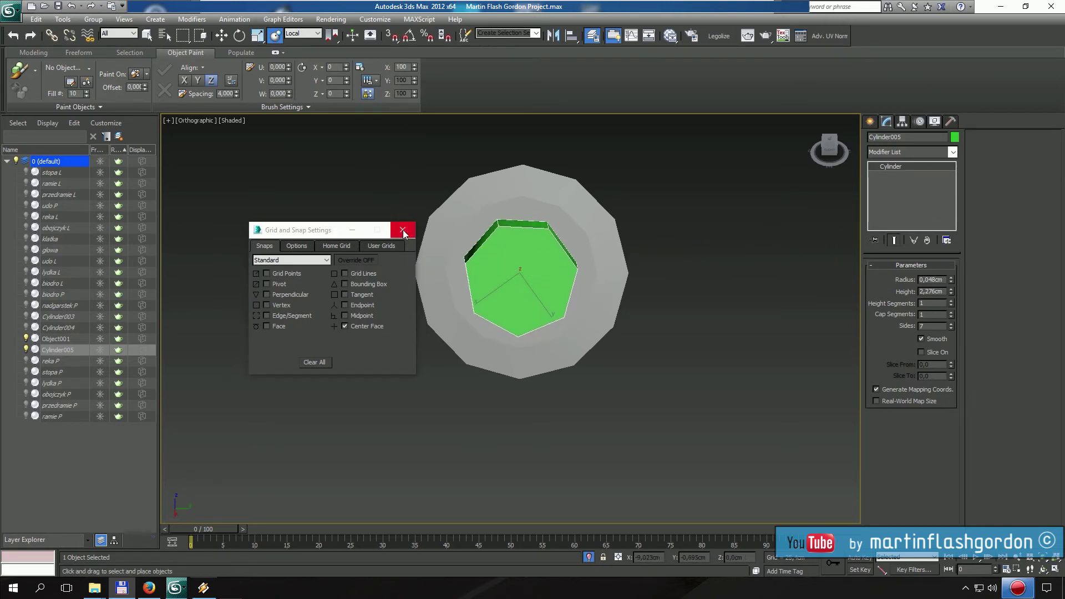
Close Grid and Snap Settings and nudge the green shaft slightly
left_click(402, 230)
left_click_drag(536, 272, 519, 267)
scroll(519, 267, "down", 4)
middle_click_drag(519, 268, 440, 353, "alt")
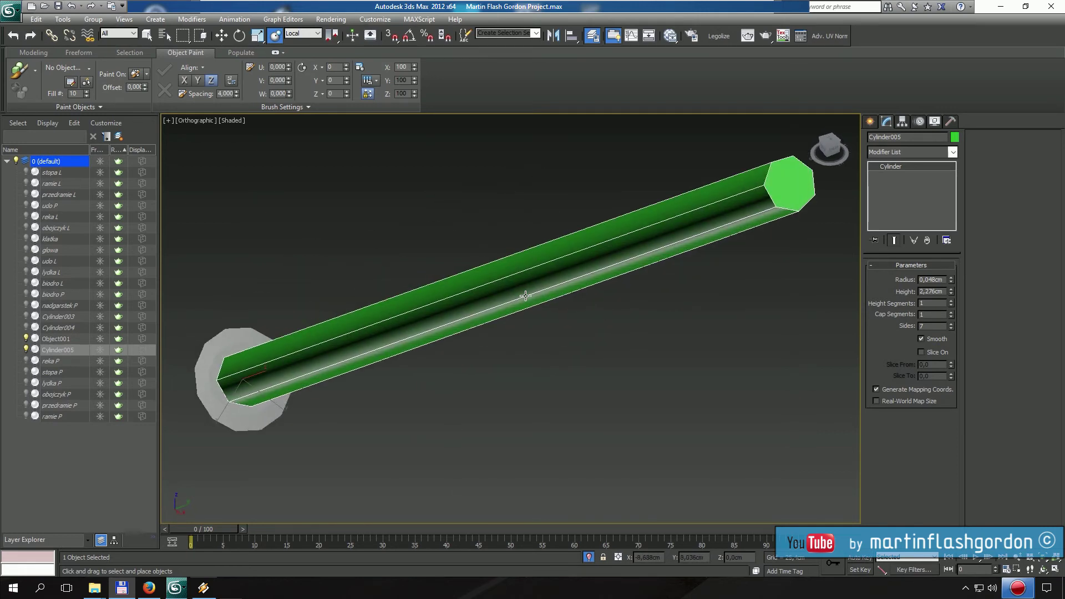
scroll(439, 352, "down", 3)
Delete Object001 and exit isolation to show the whole dummy
left_click(355, 400)
left_click(344, 385)
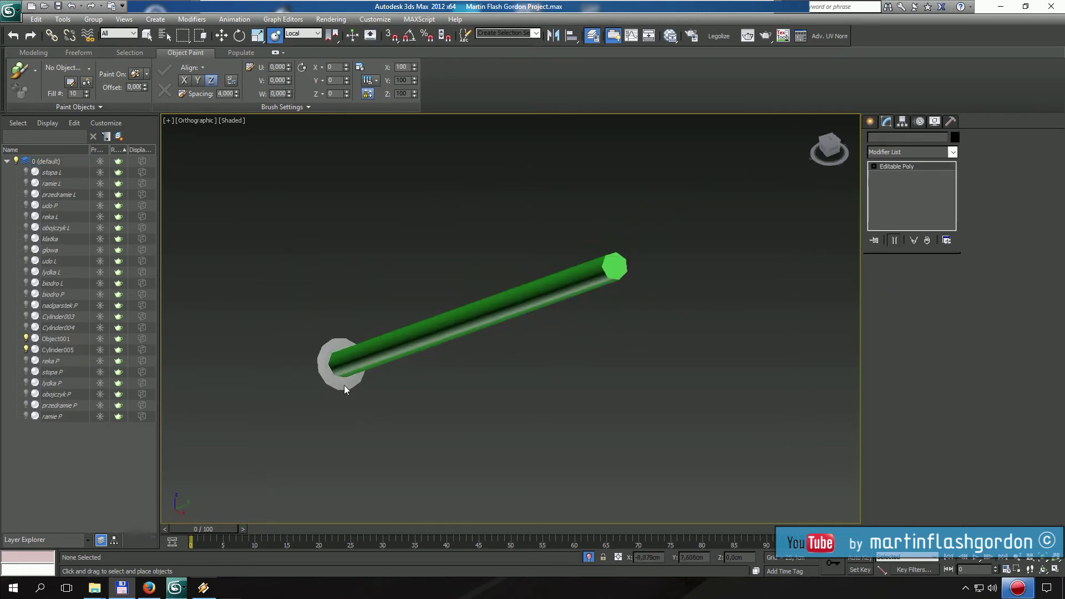
left_click(222, 35)
key("Delete")
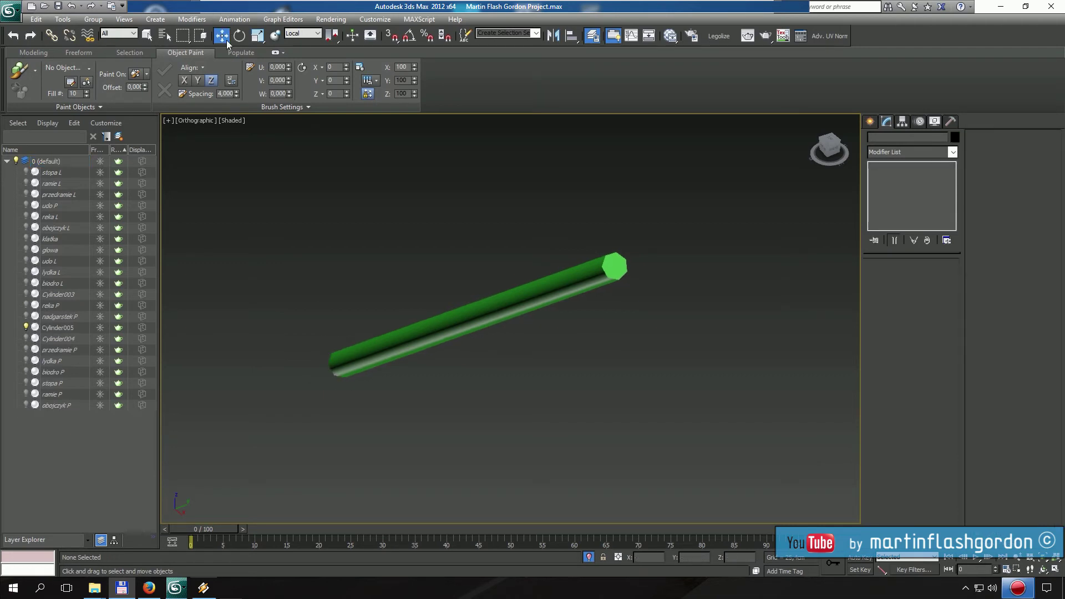
left_click(589, 557)
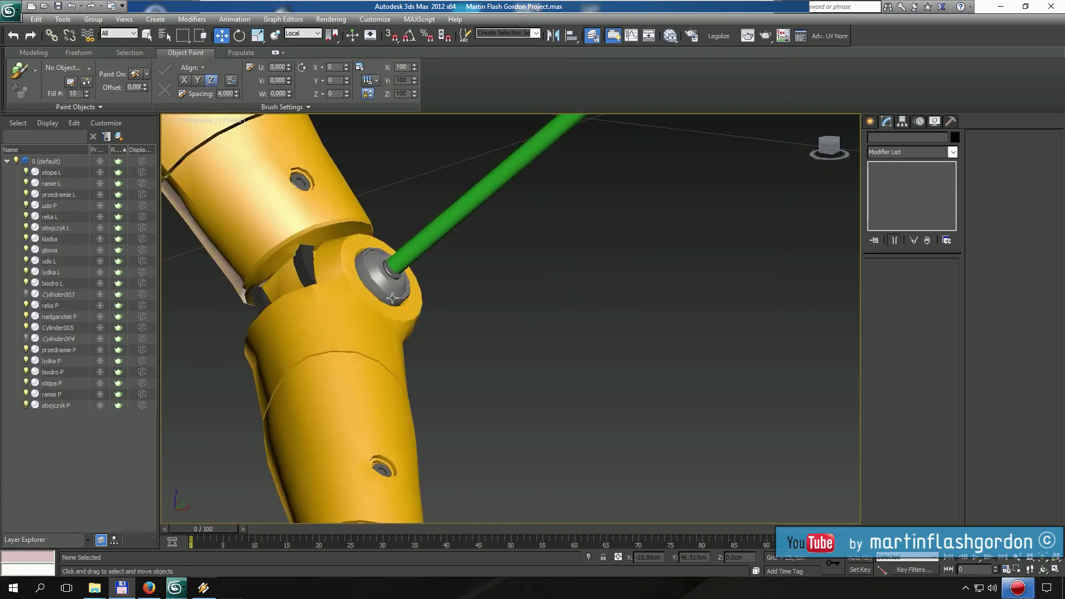
Isolate the left forearm with its green hinge shaft and select Cylinder005
left_click(335, 310)
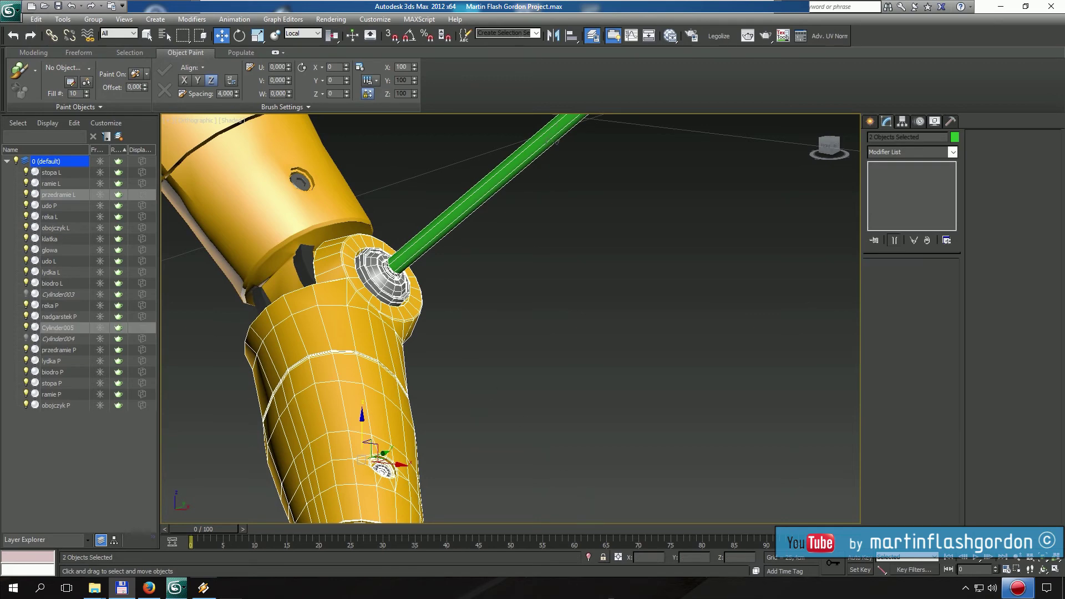
left_click(589, 558)
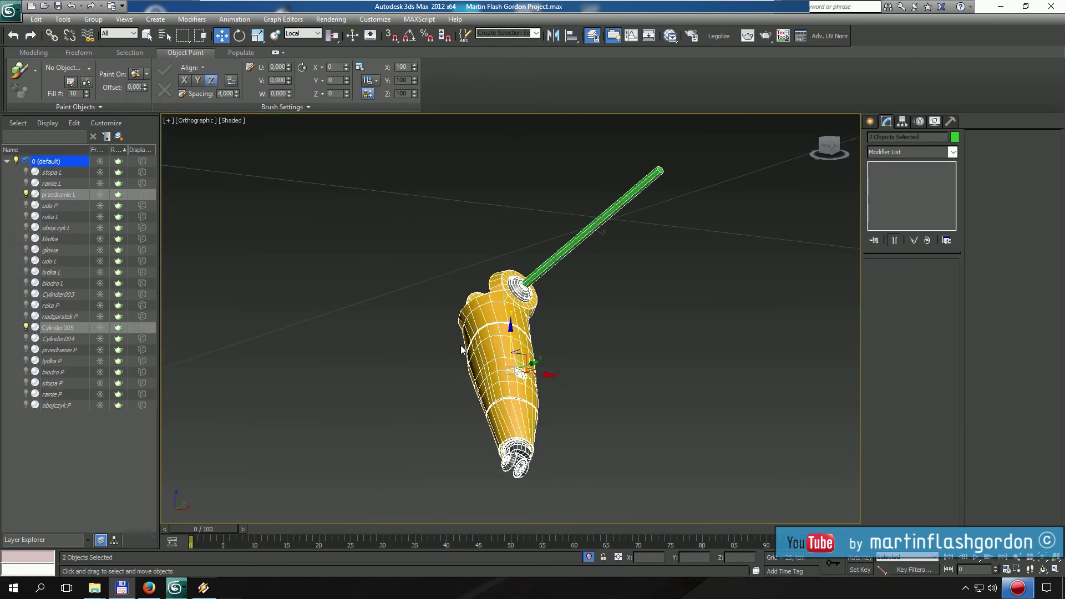
left_click(522, 276)
Slide Cylinder005 along its axis through the elbow bolt, then select przedramie L
middle_click_drag(560, 288, 550, 297, "alt")
scroll(533, 303, "up", 3)
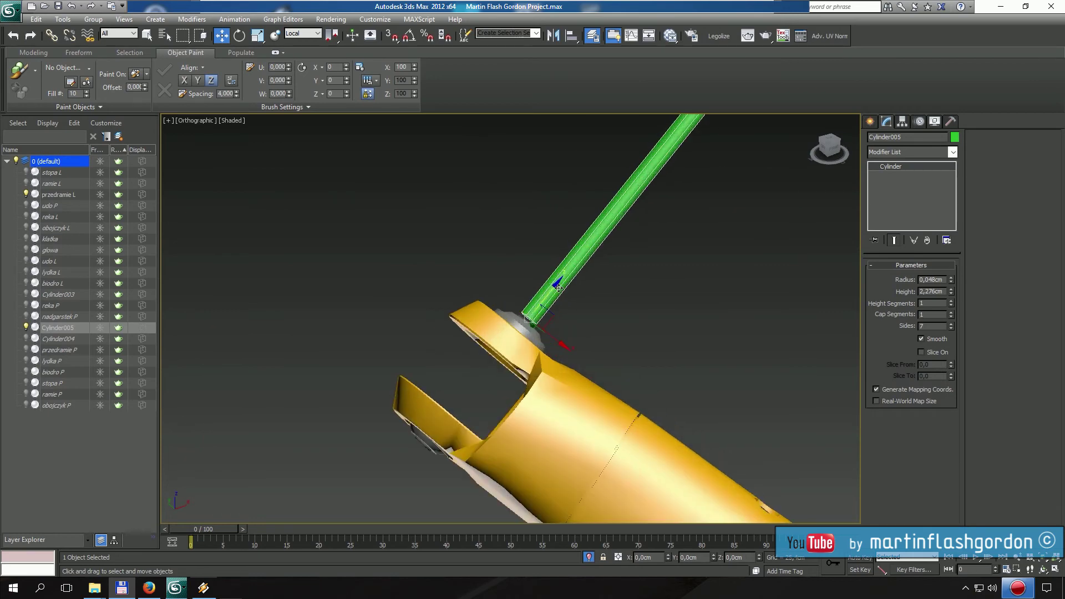
left_click_drag(558, 287, 469, 379)
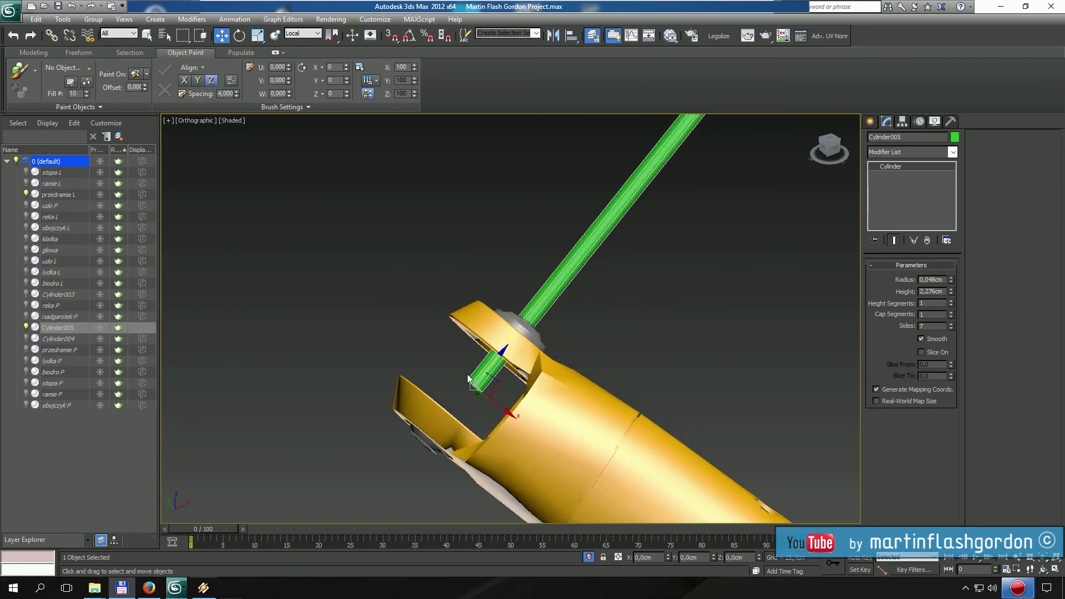
middle_click_drag(468, 379, 566, 361, "alt")
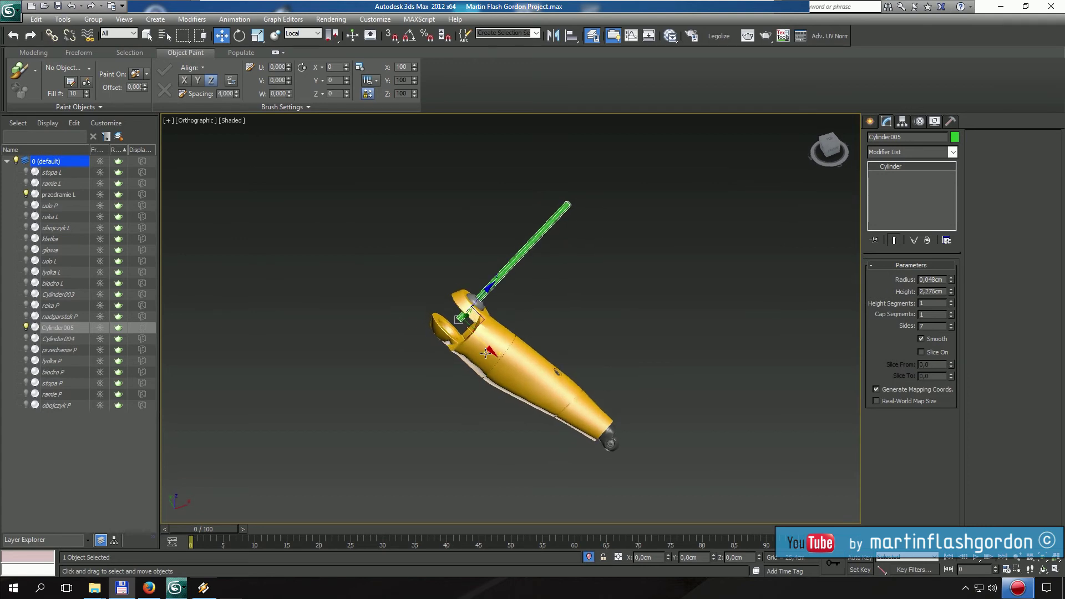
left_click(565, 357)
scroll(527, 325, "up", 4)
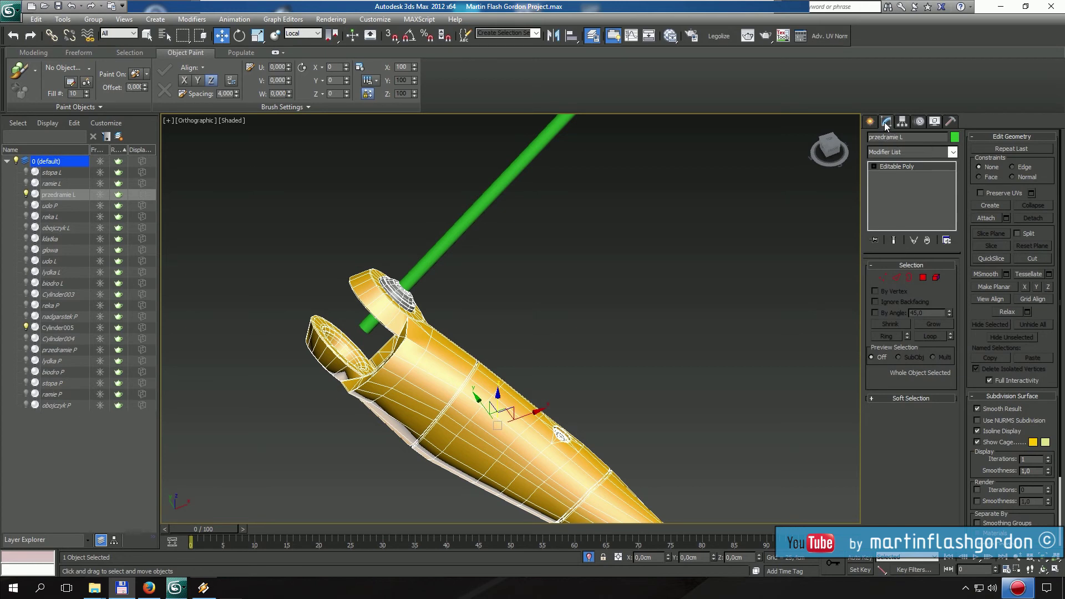
With Affect Pivot Only, align przedramie L's pivot to Cylinder005's pivot, matching X, Y and Z orientation
left_click(903, 121)
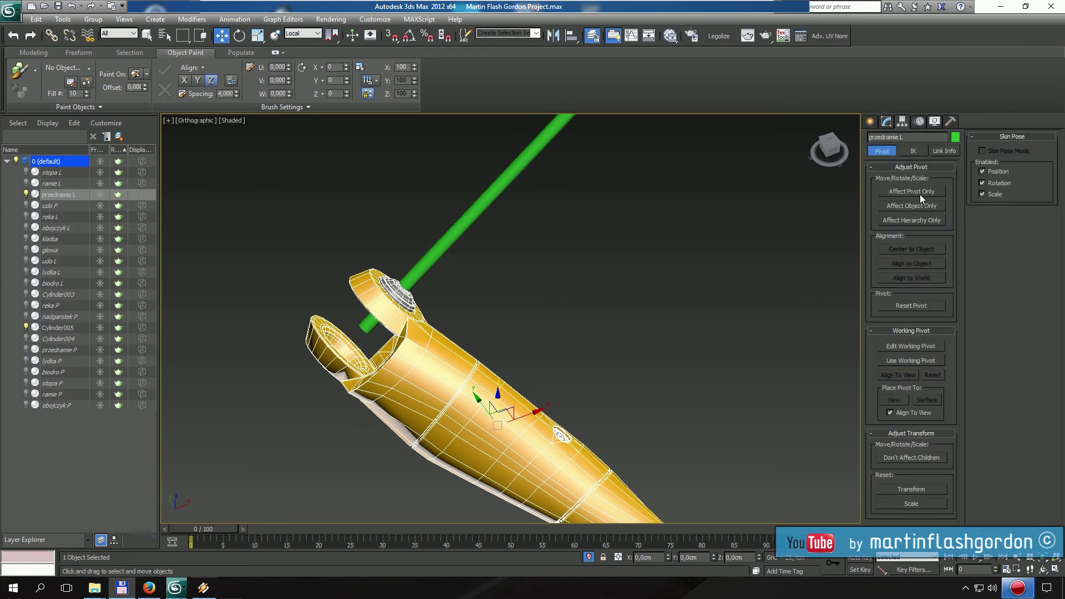
left_click(917, 191)
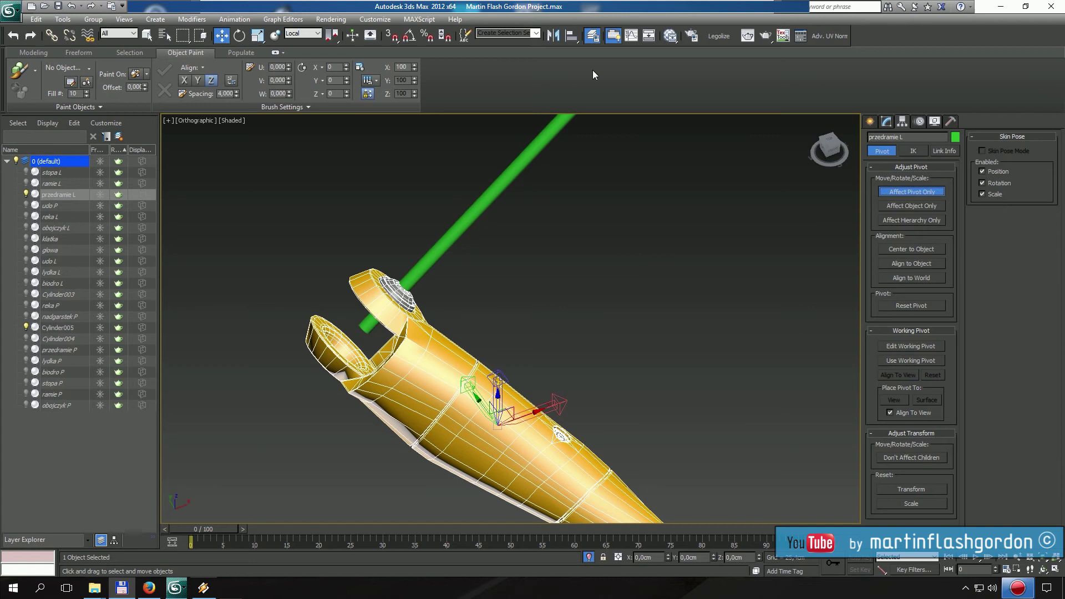
left_click(571, 36)
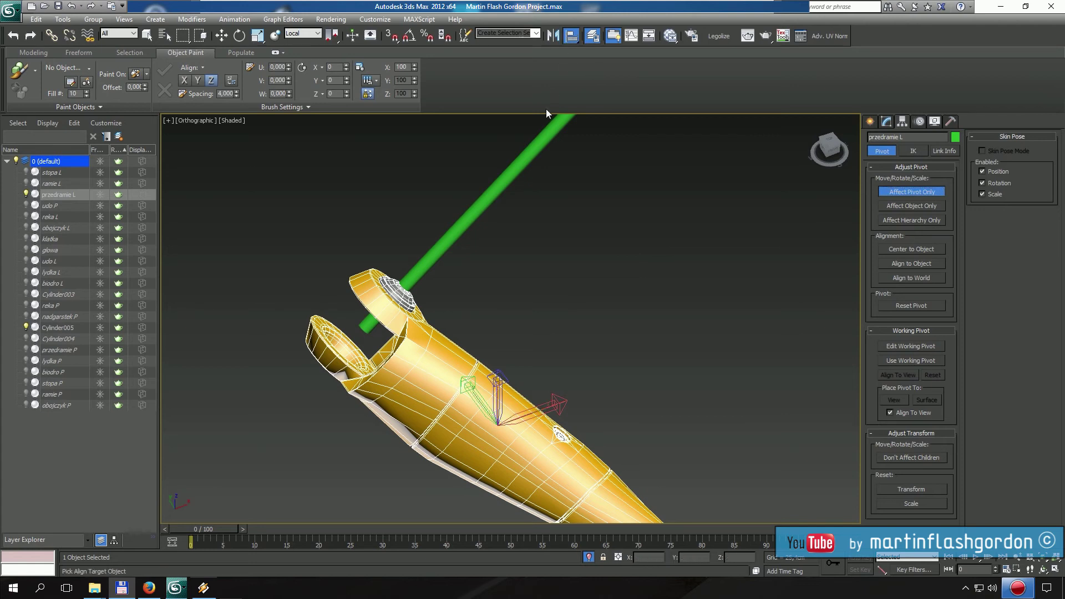
left_click(488, 194)
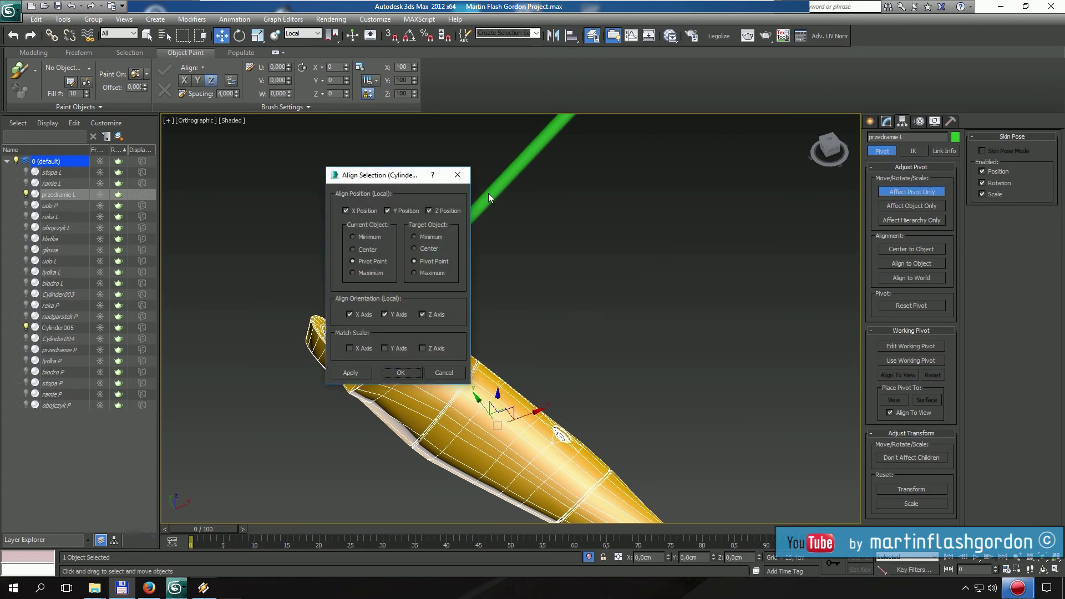
left_click_drag(395, 177, 646, 187)
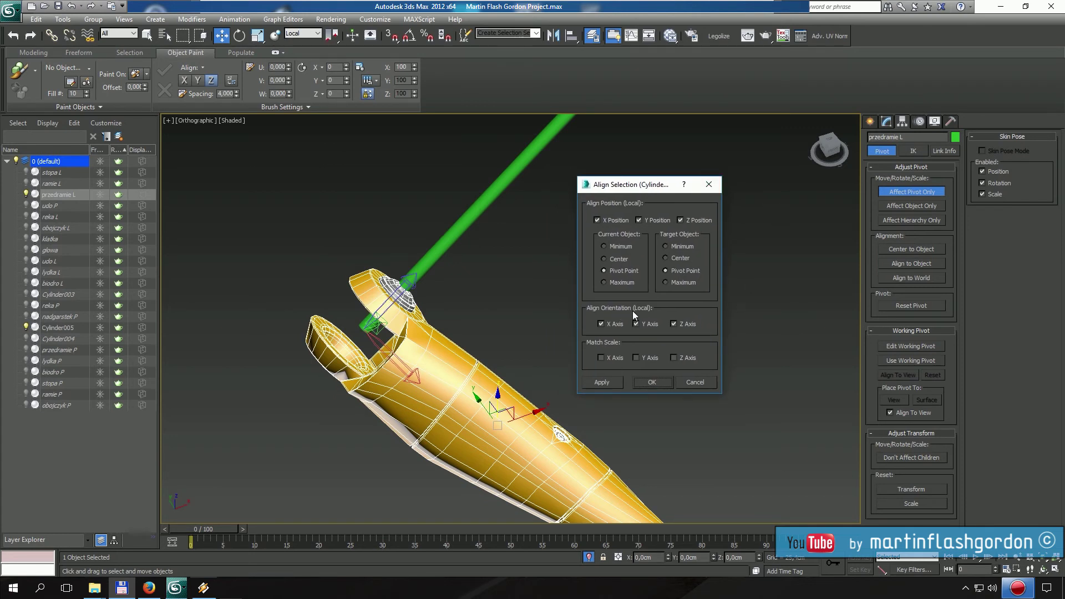
left_click(637, 325)
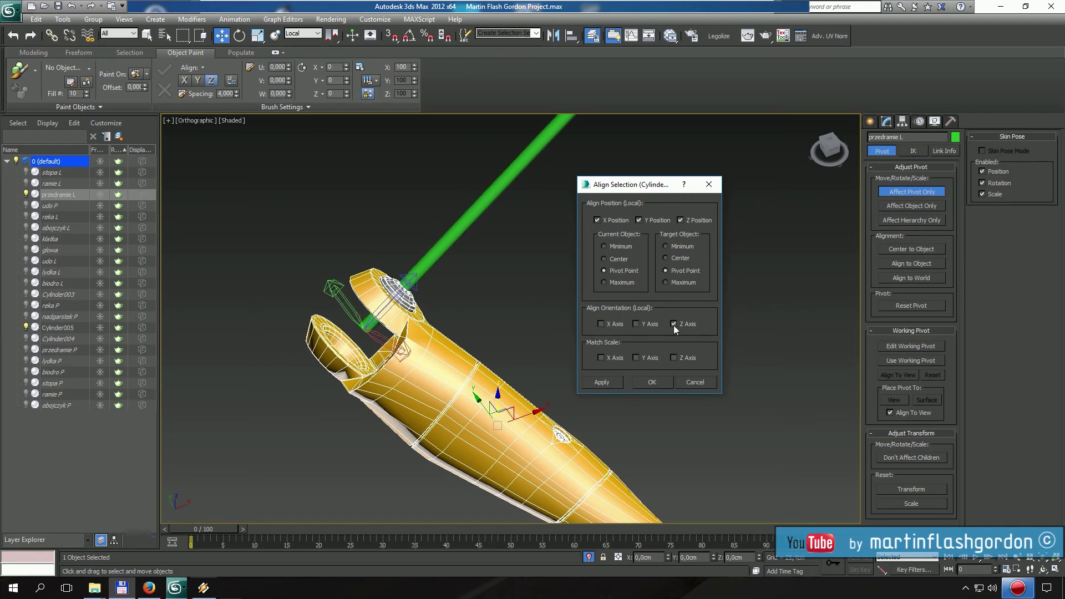
left_click(674, 324)
left_click(675, 324)
left_click(601, 325)
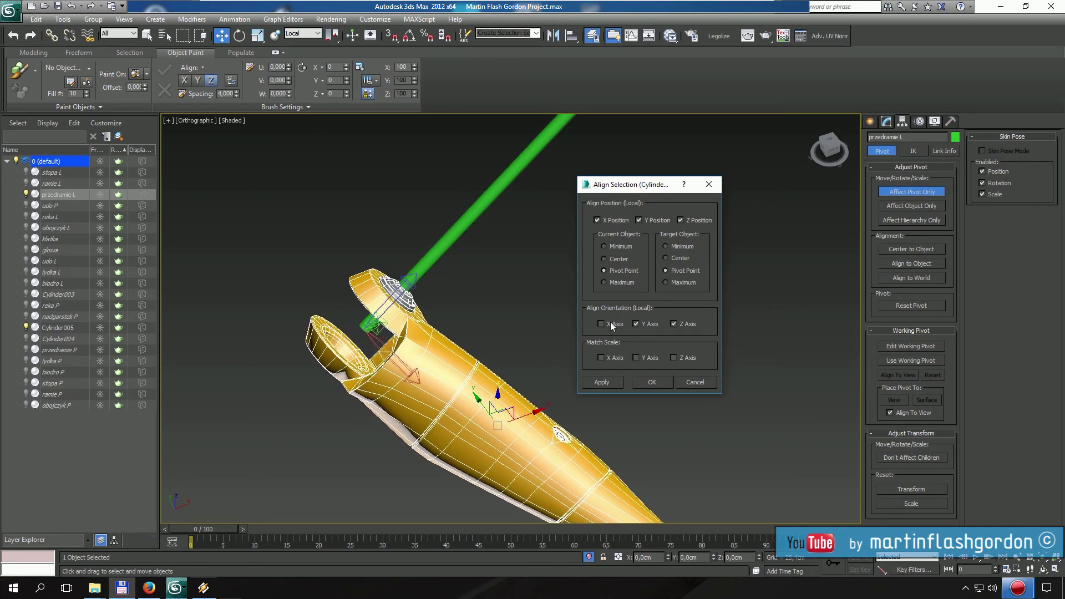
left_click(652, 383)
left_click(907, 190)
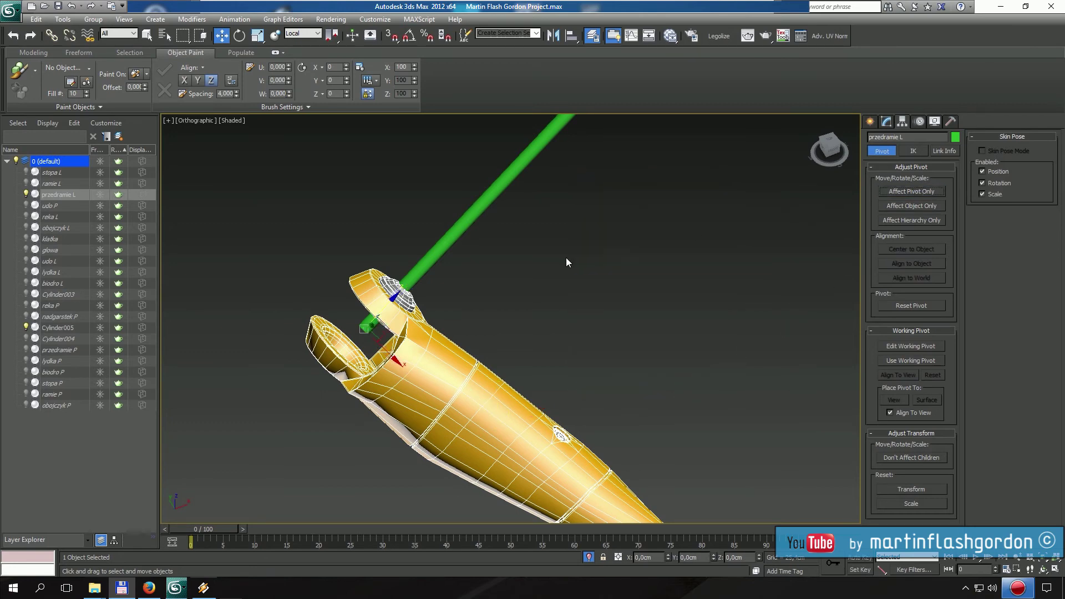
Delete the green helper shaft Cylinder005
left_click(457, 234)
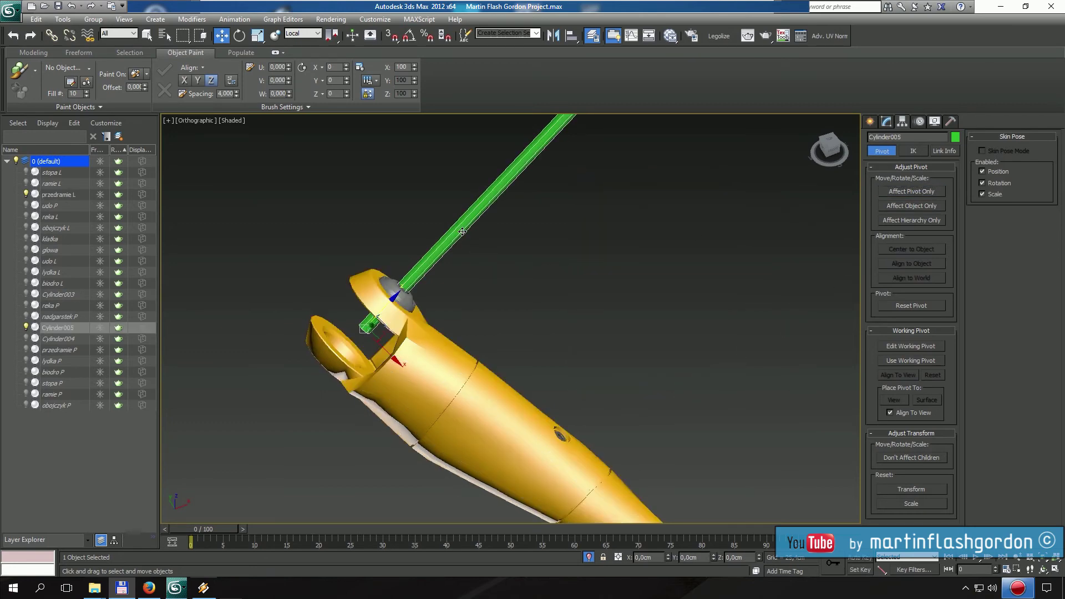
scroll(469, 283, "down", 2)
key("Delete")
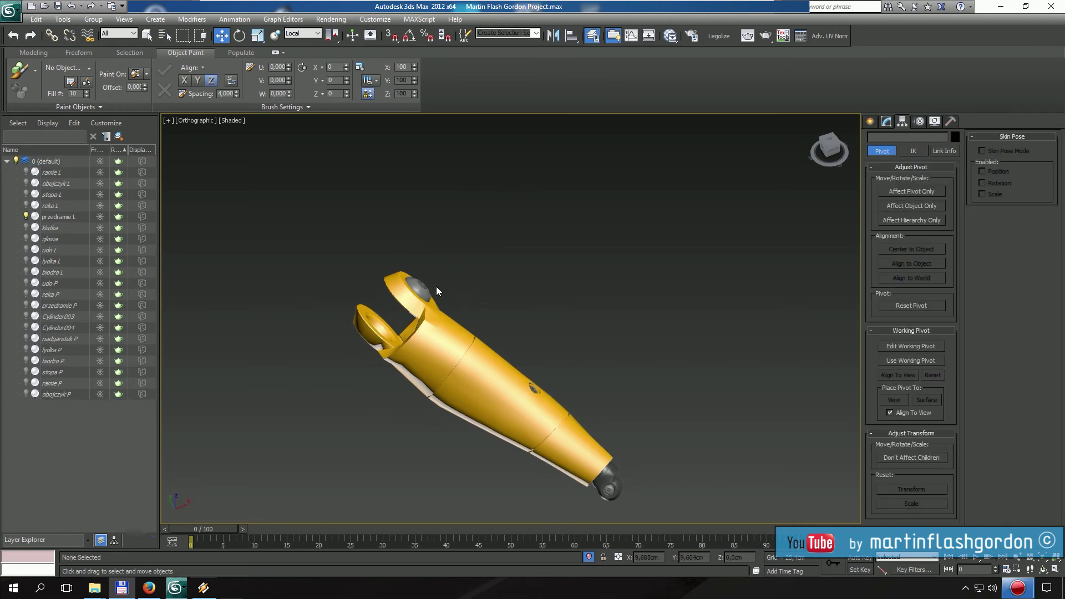
Lock przedramie L's X and Y rotation in Hierarchy Link Info
left_click(430, 333)
scroll(430, 333, "up", 2)
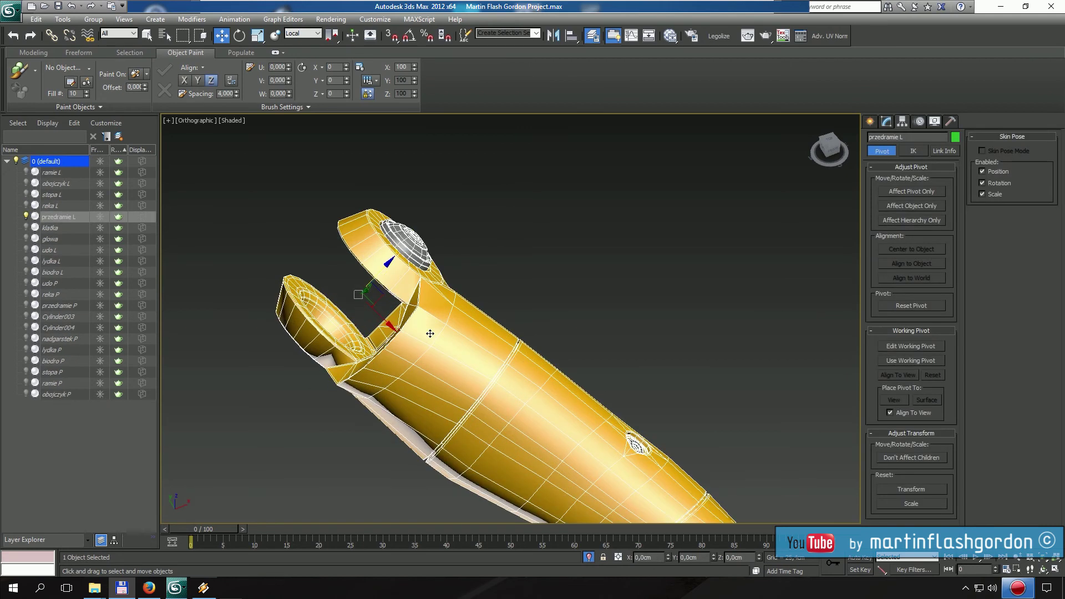
scroll(430, 333, "down", 1)
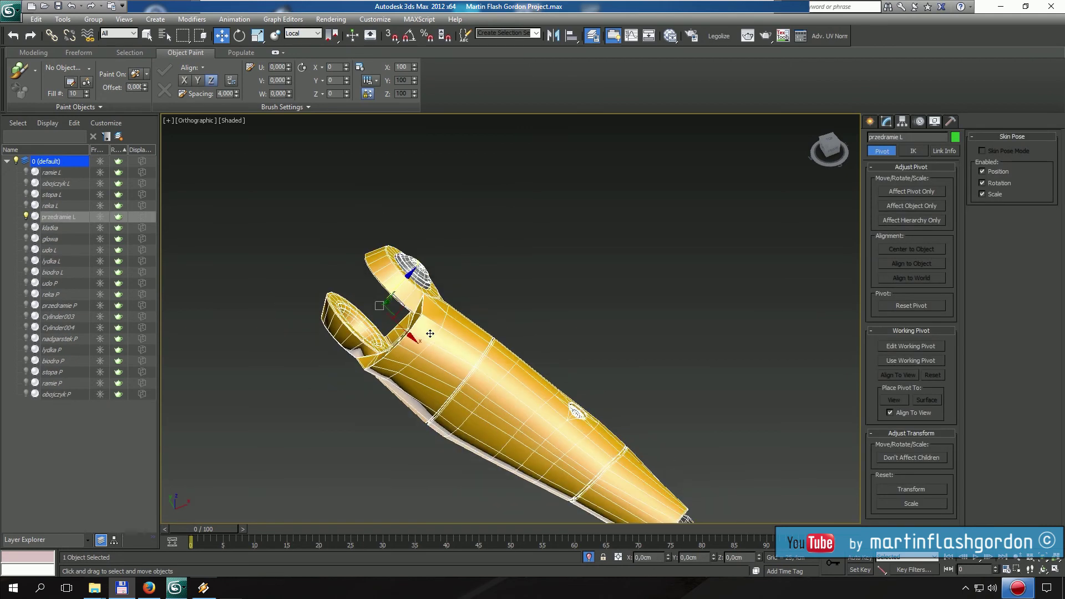
left_click(942, 151)
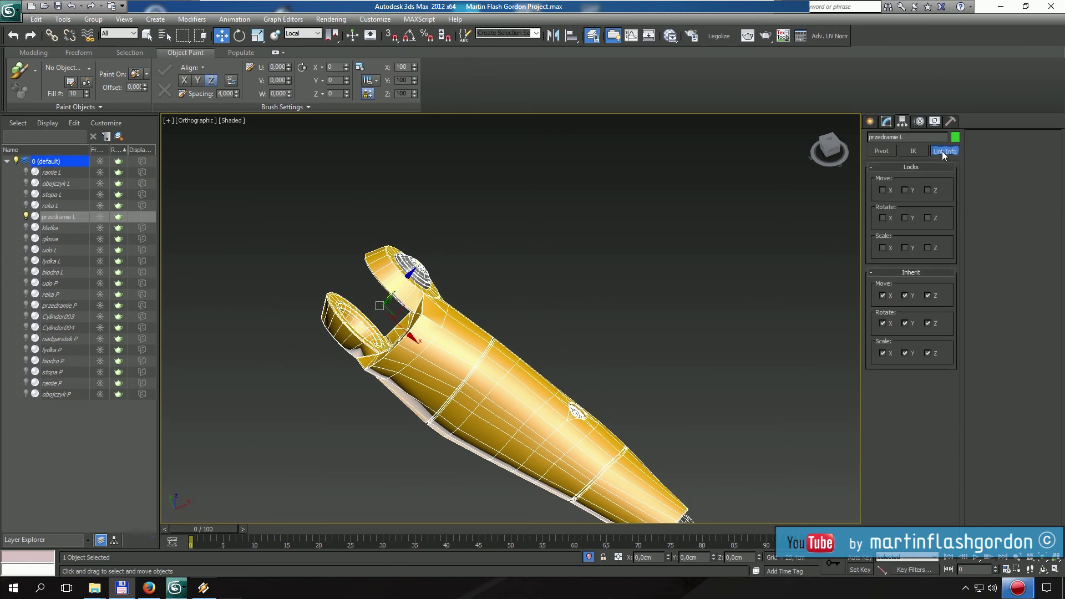
left_click(884, 218)
left_click(238, 36)
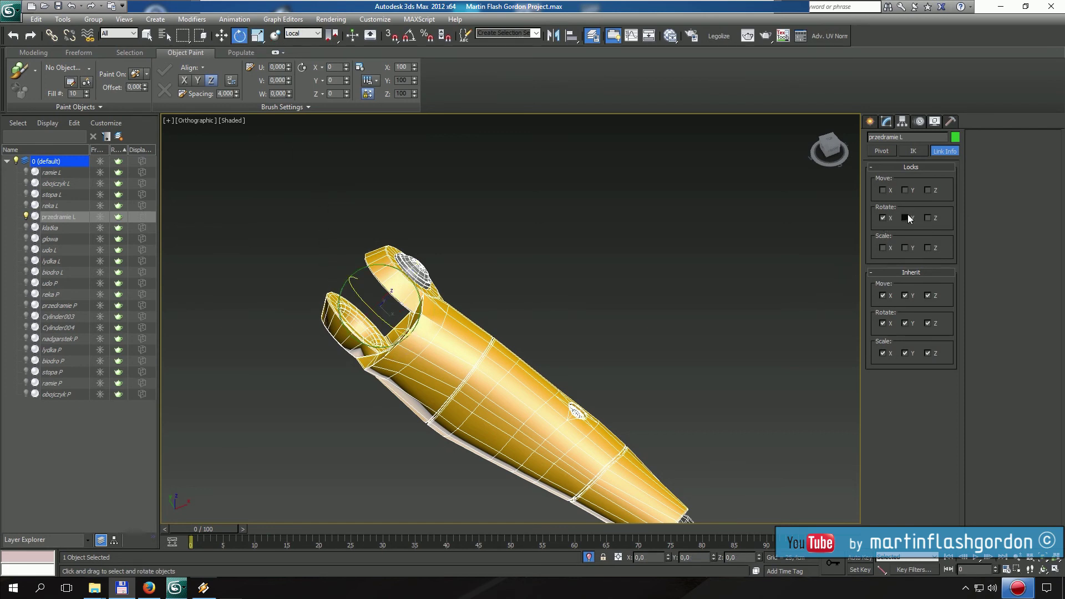
Turn off Isolate Selection to show the whole dummy and frame the left arm
left_click(590, 558)
scroll(452, 352, "down", 4)
middle_click_drag(438, 355, 439, 299)
Rotate przedramie L back and forth about Z to confirm it swings around the elbow bolt
left_click_drag(422, 297, 449, 314)
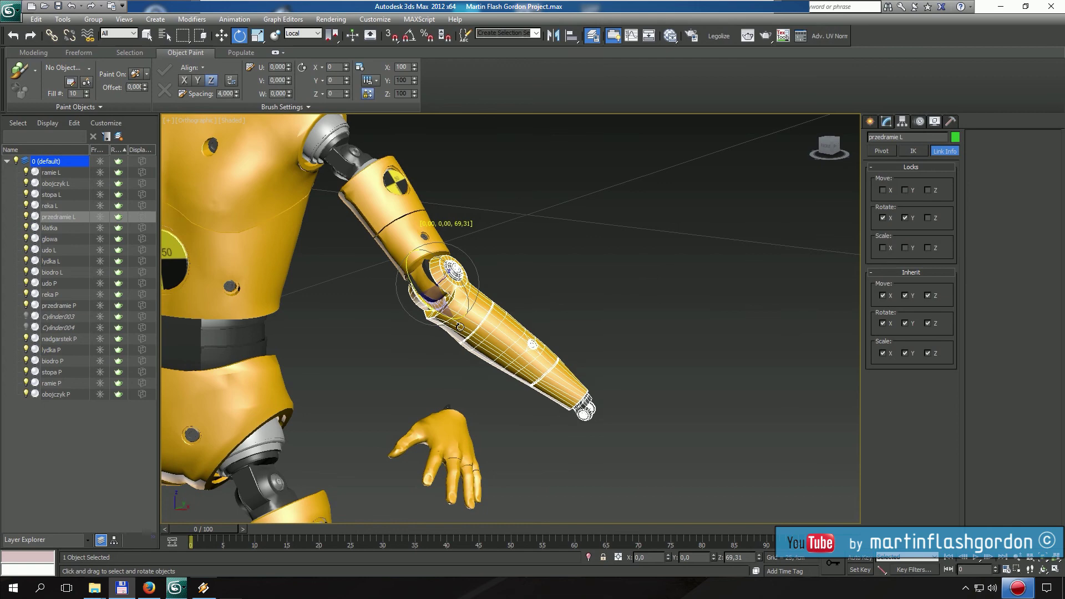
left_click_drag(460, 327, 438, 315)
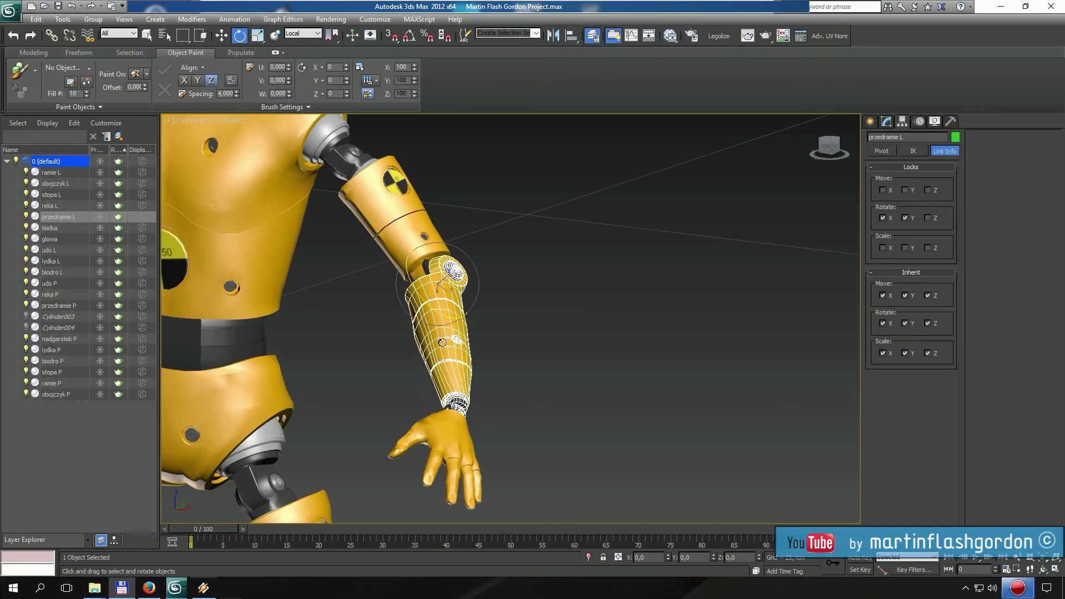
scroll(441, 300, "down", 8)
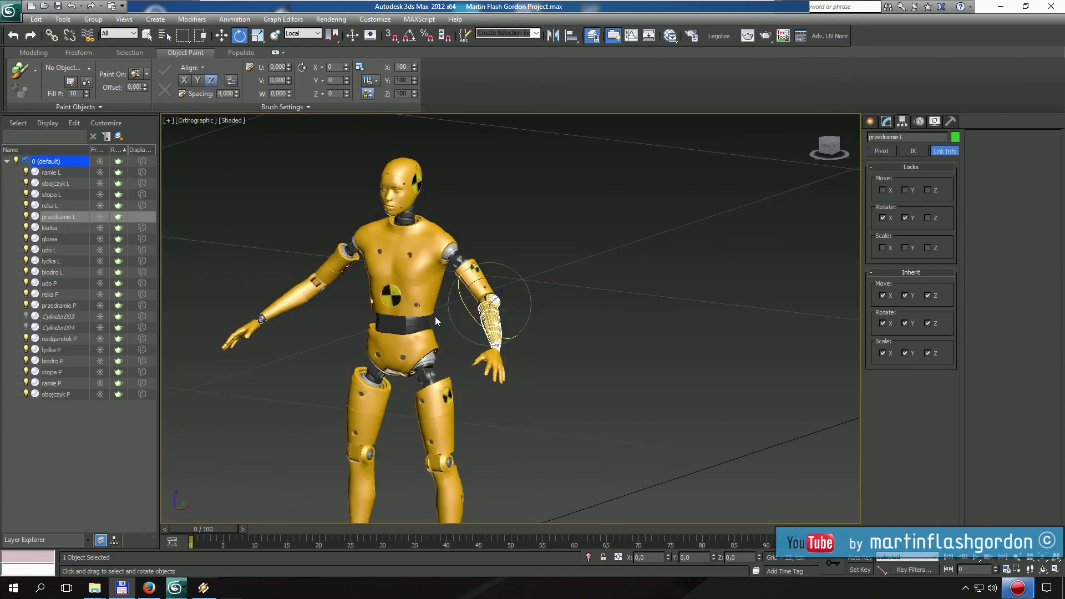
scroll(444, 314, "up", 4)
scroll(378, 298, "down", 3)
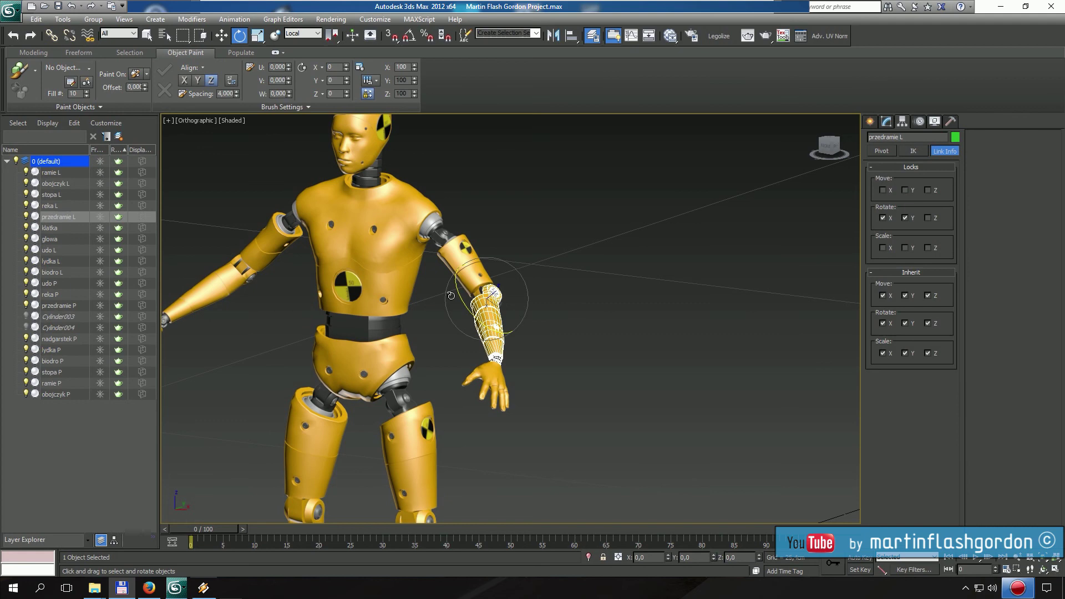
scroll(469, 302, "up", 5)
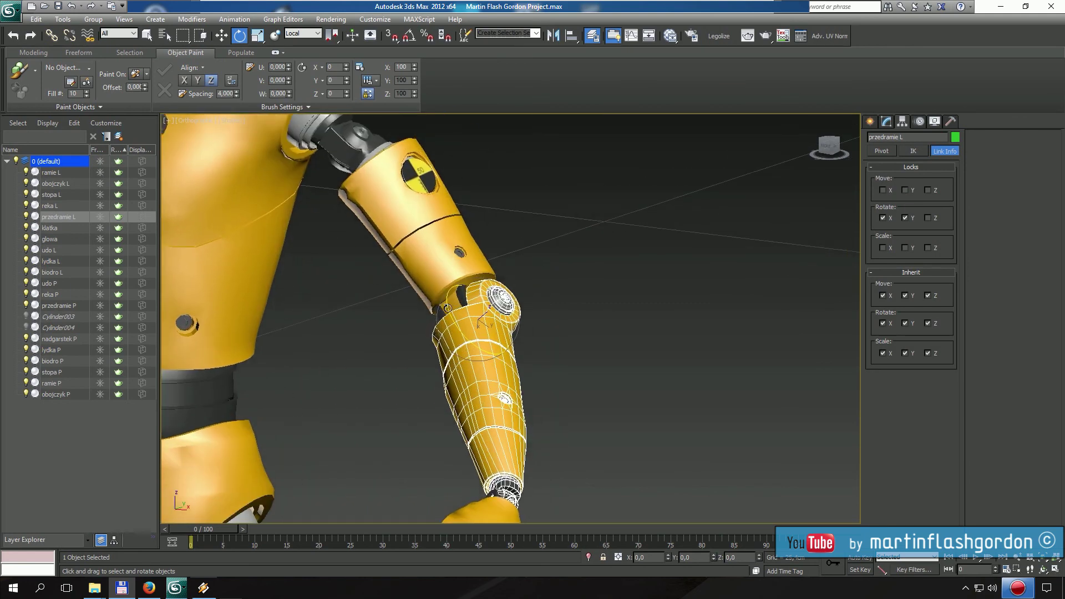
mouse_move(451, 317)
left_mouse_down()
mouse_move(463, 350)
mouse_move(478, 335)
mouse_move(444, 318)
left_mouse_up()
scroll(438, 349, "up", 4)
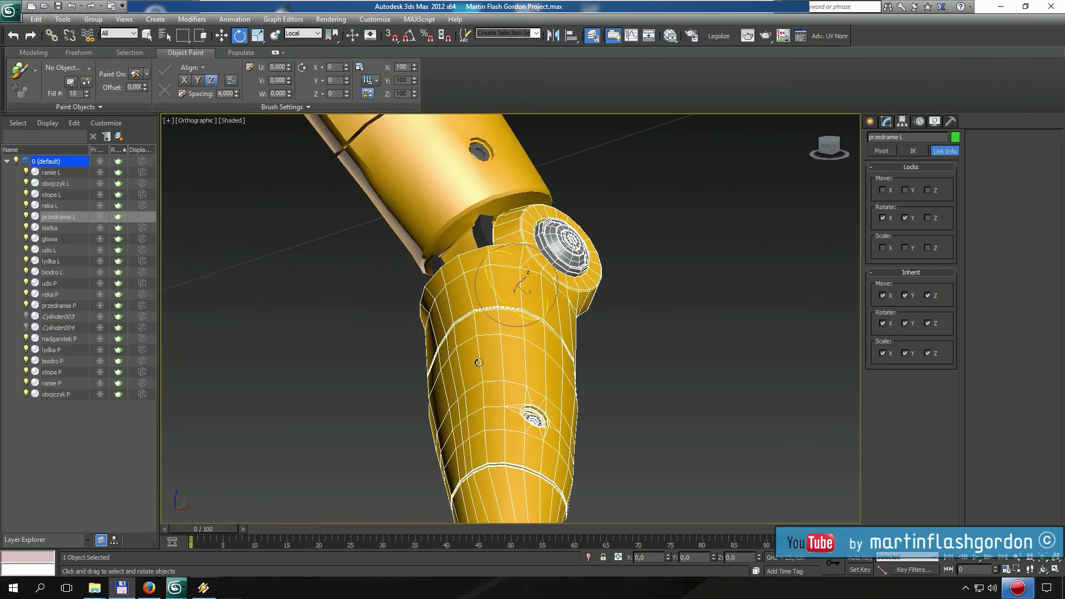
scroll(478, 327, "down", 5)
scroll(478, 325, "down", 6)
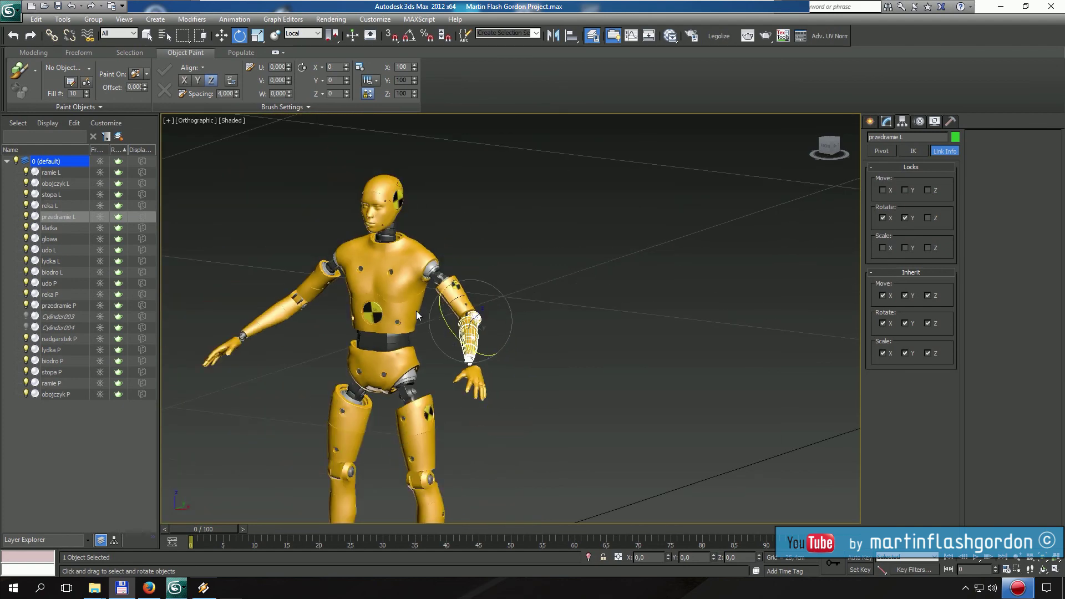
middle_click_drag(444, 293, 464, 278)
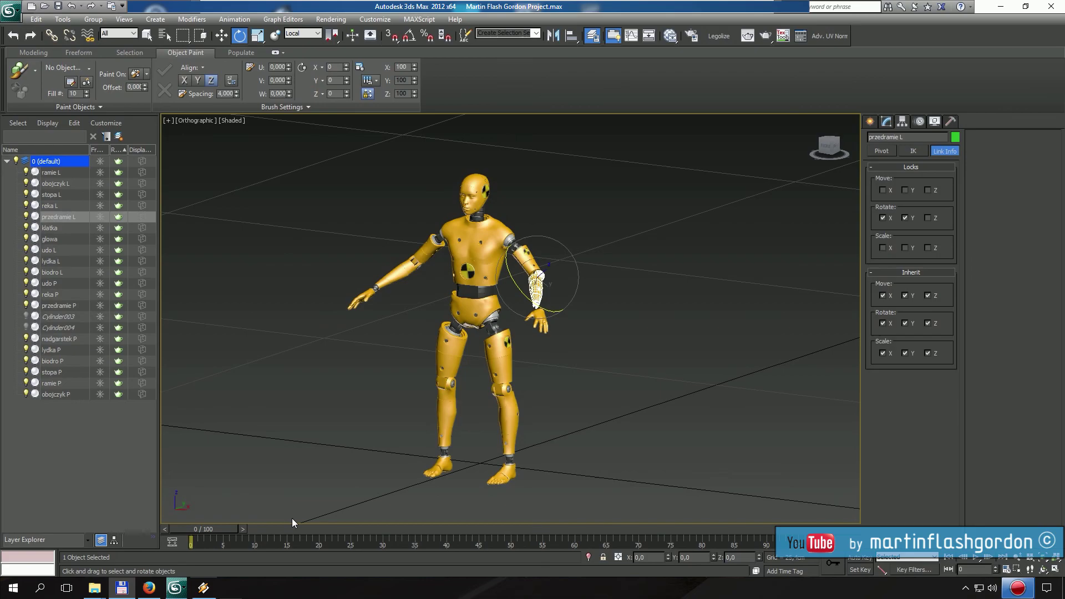